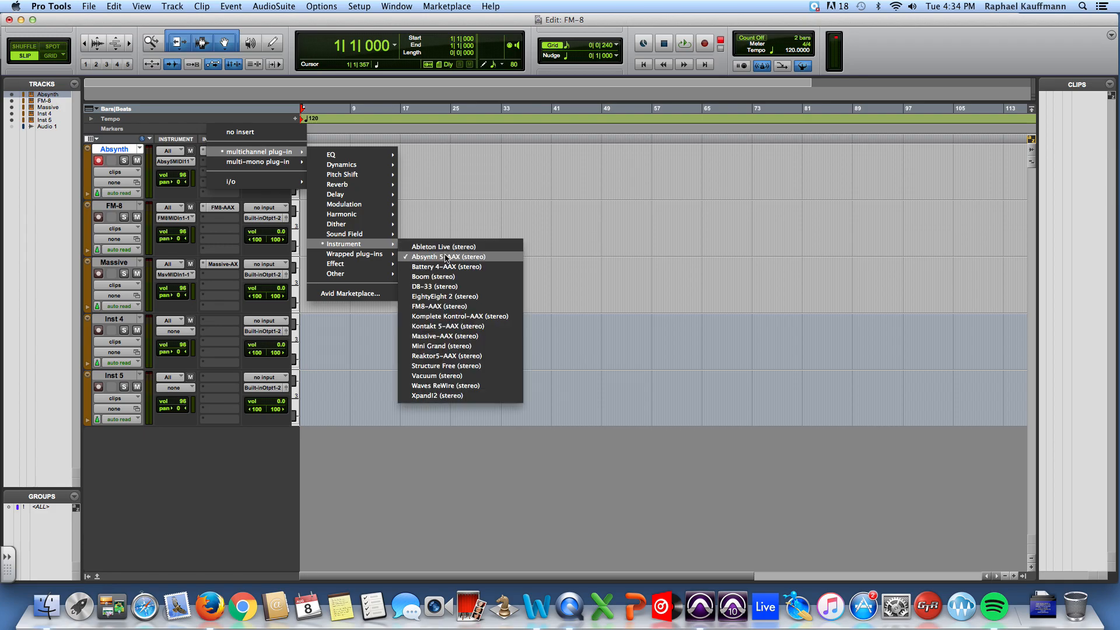
# - Insert the Absynth 5-AAX (stereo) instrument on the Absynth track and load the 090 II Snare sound
pyautogui.click(447, 258)
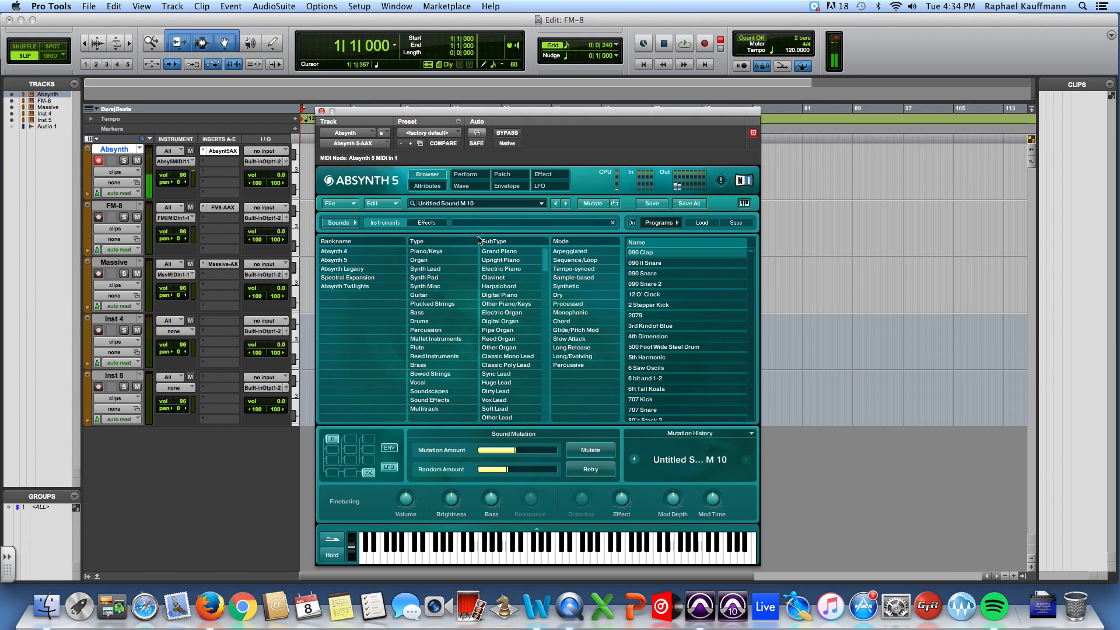
pyautogui.click(494, 204)
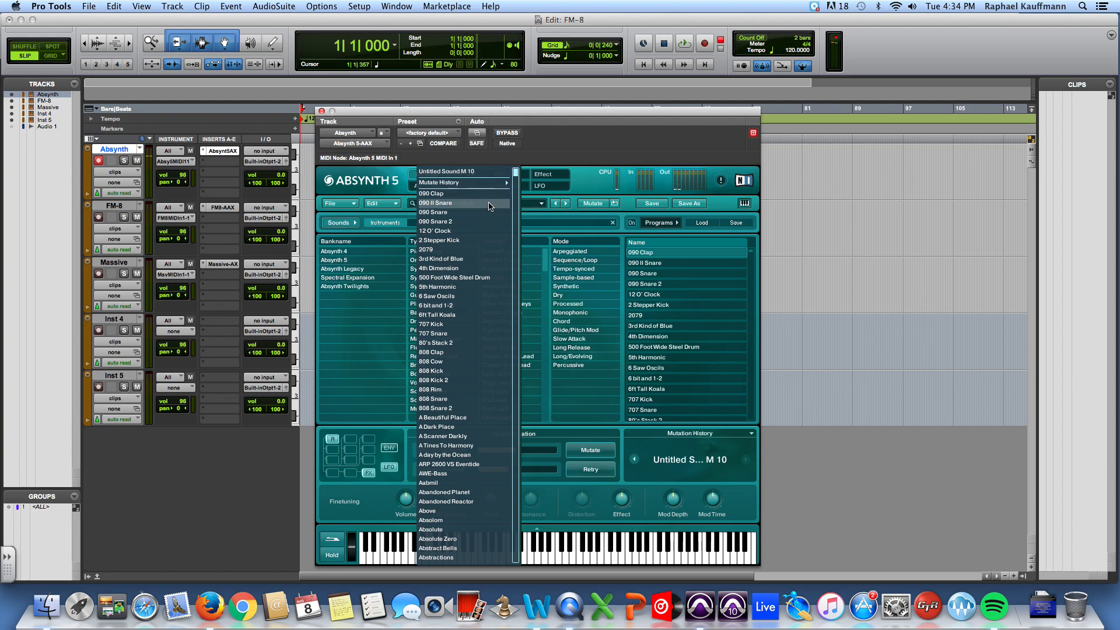
pyautogui.click(492, 206)
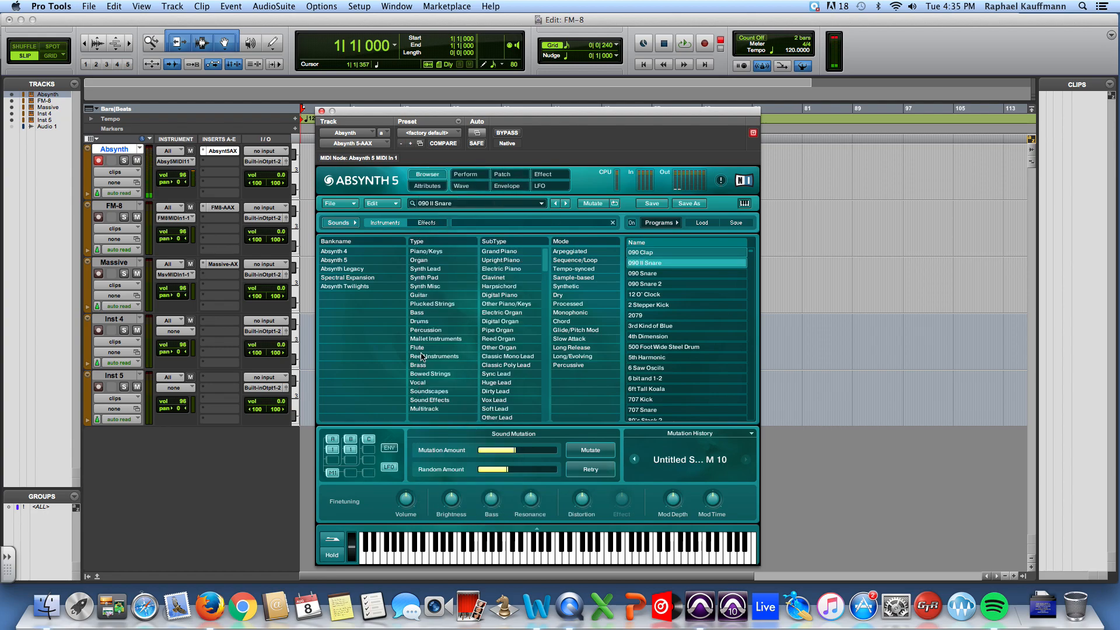
# - Filter the instrument sounds by type Bass and subtype Sub Bass, and load the D'n'B Junkie sound
pyautogui.click(428, 320)
pyautogui.click(426, 312)
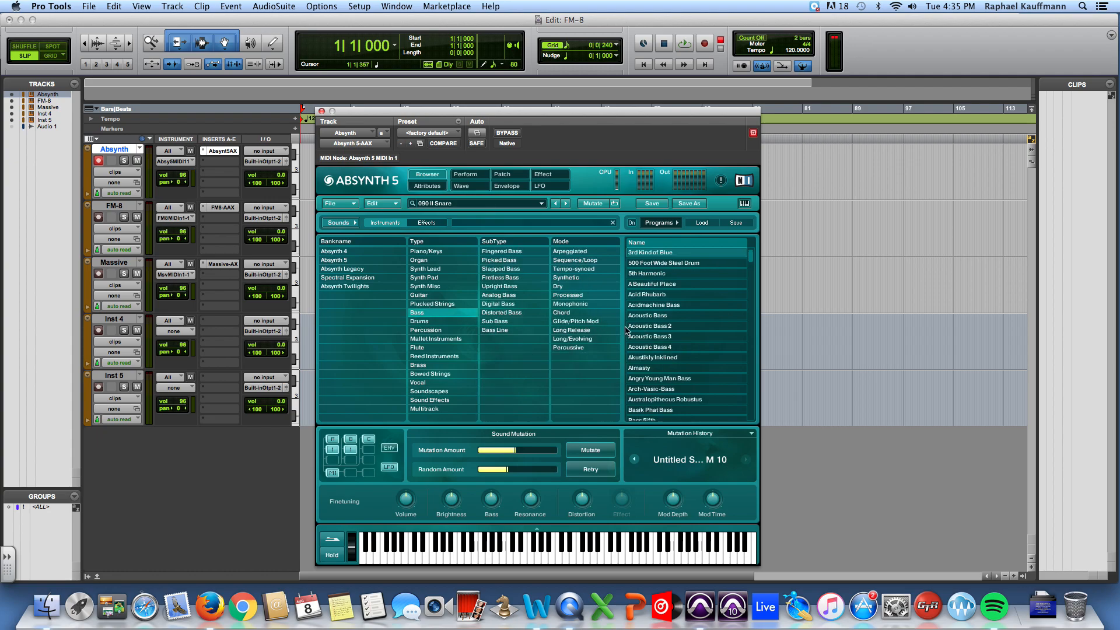
pyautogui.scroll(-10, 664, 381)
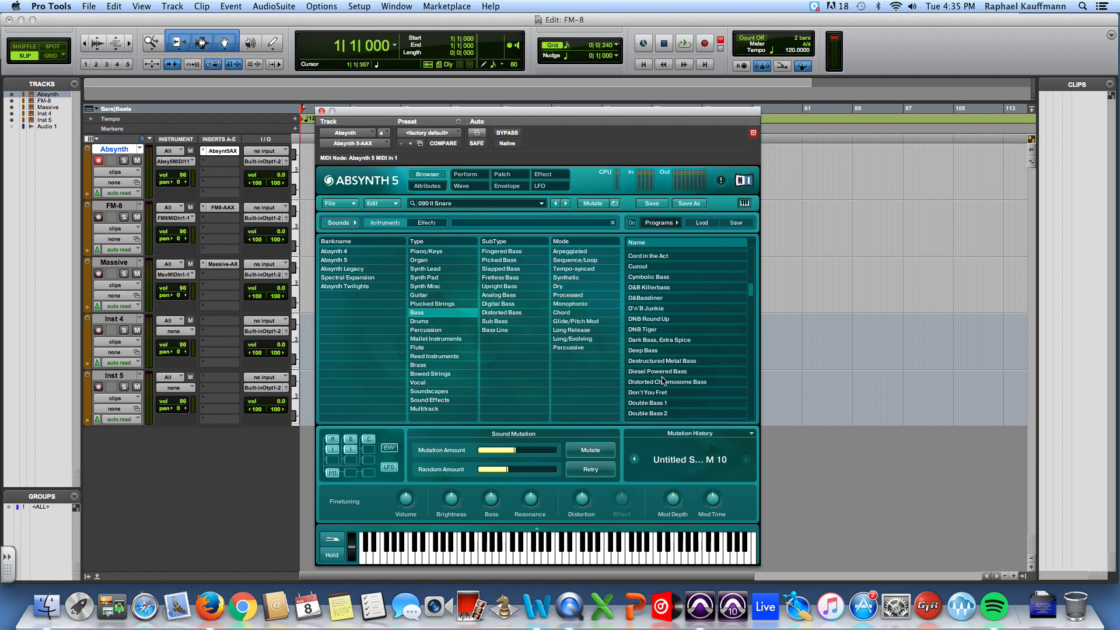
pyautogui.click(497, 322)
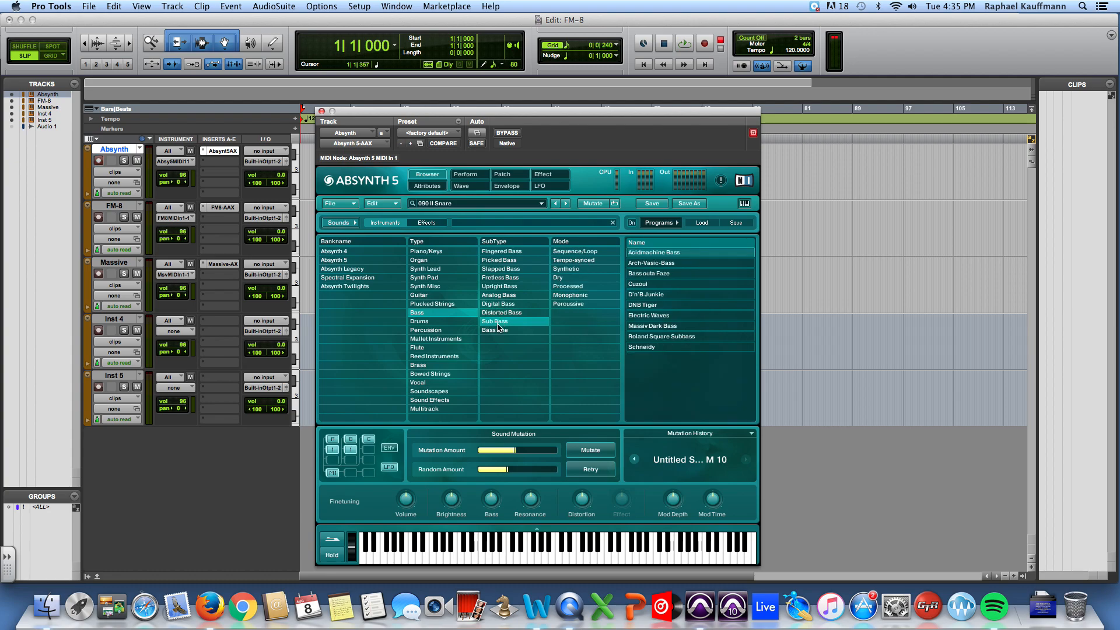
pyautogui.click(646, 295)
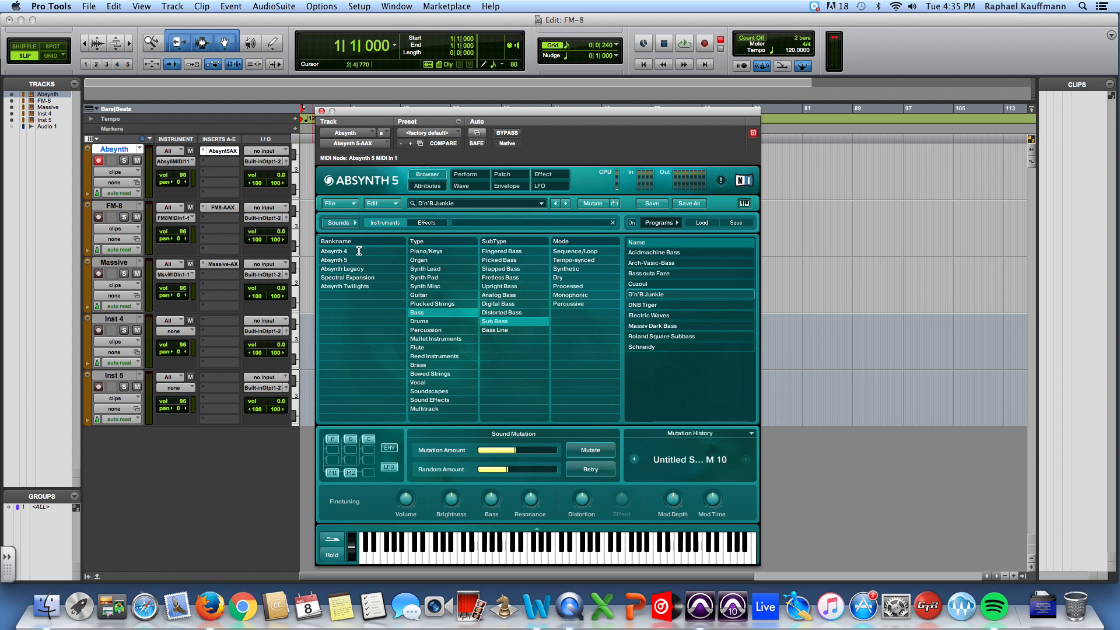
# - Look through the sounds by folder and by the Synth Pad attributes Deep Pad, Dirty Pad and Glide/Pitch Mod
pyautogui.click(346, 223)
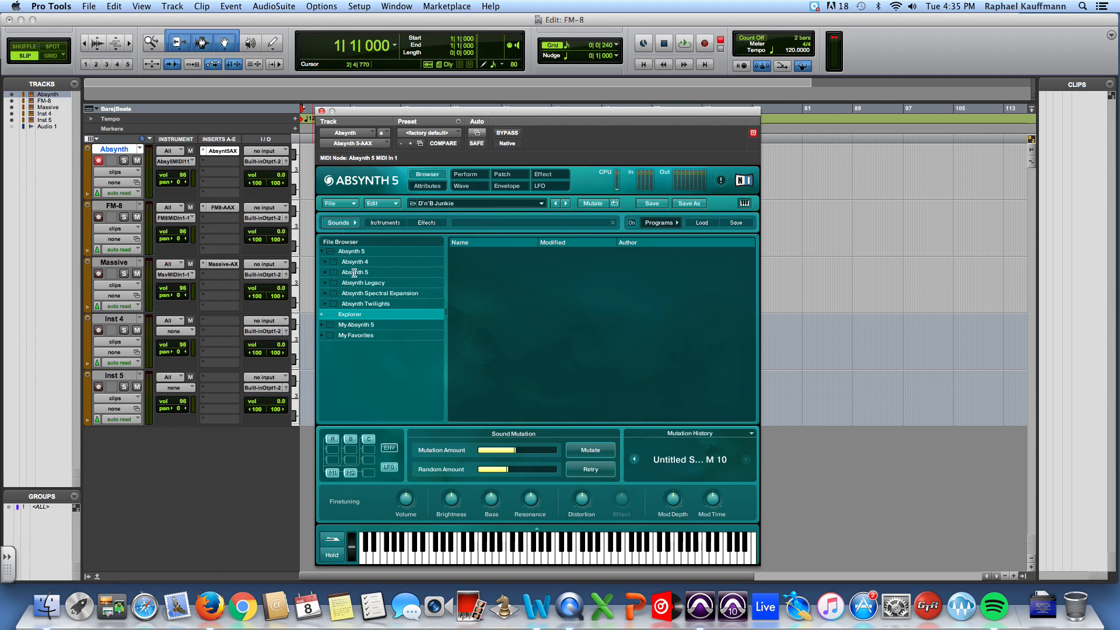
pyautogui.click(341, 224)
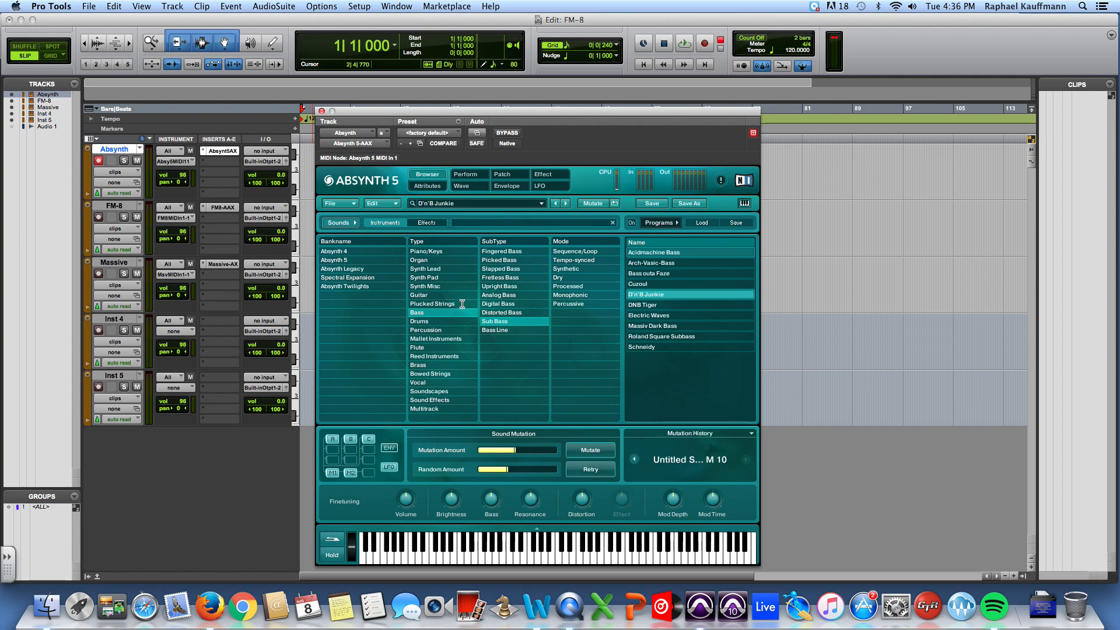
pyautogui.click(429, 278)
pyautogui.click(499, 295)
pyautogui.click(575, 313)
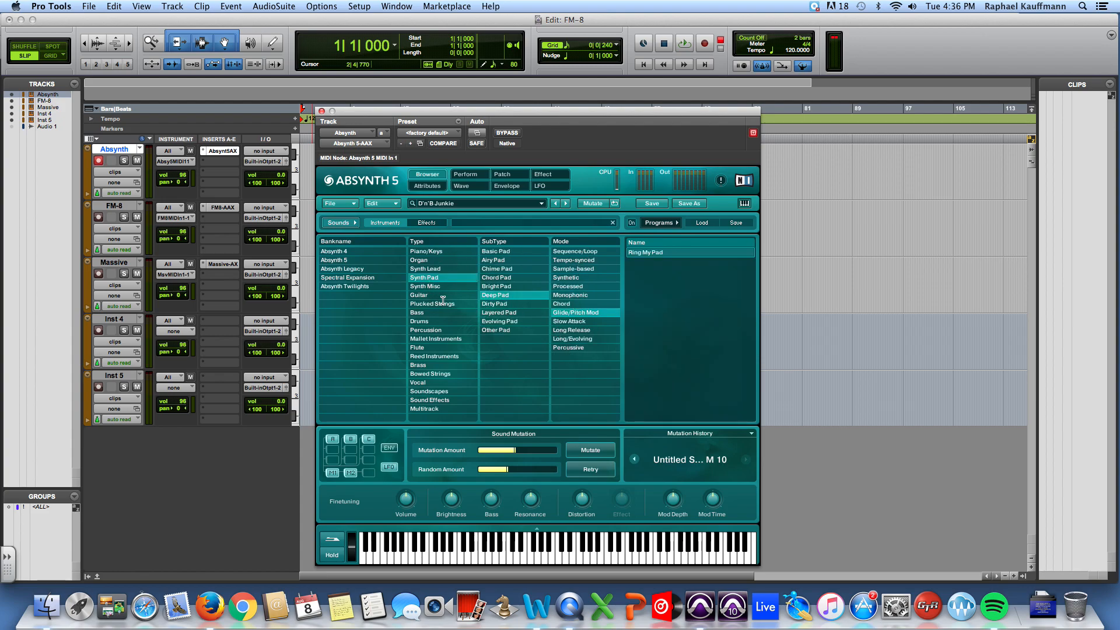
pyautogui.click(575, 305)
pyautogui.click(498, 303)
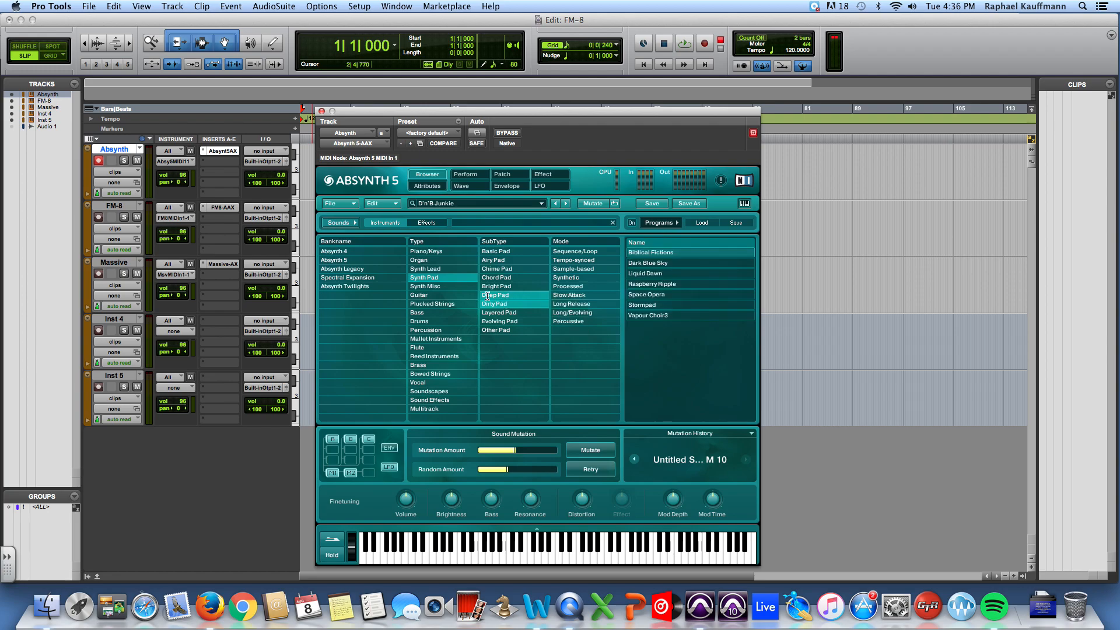
pyautogui.click(442, 283)
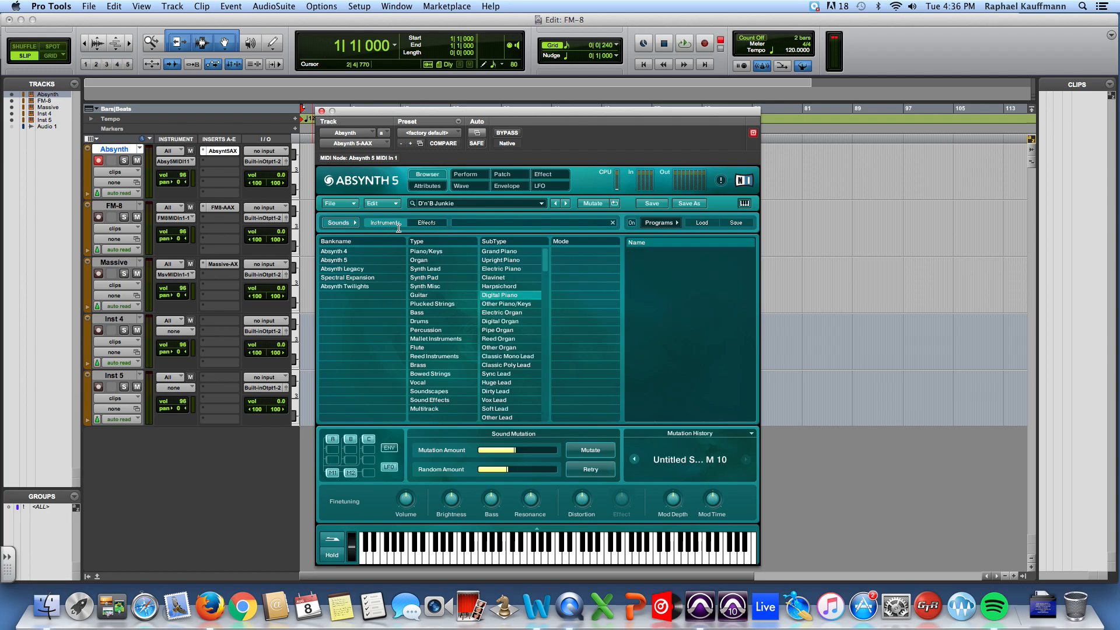
# - Examine the attributes and the performance controllers of the D'n'B Junkie sound
pyautogui.click(427, 185)
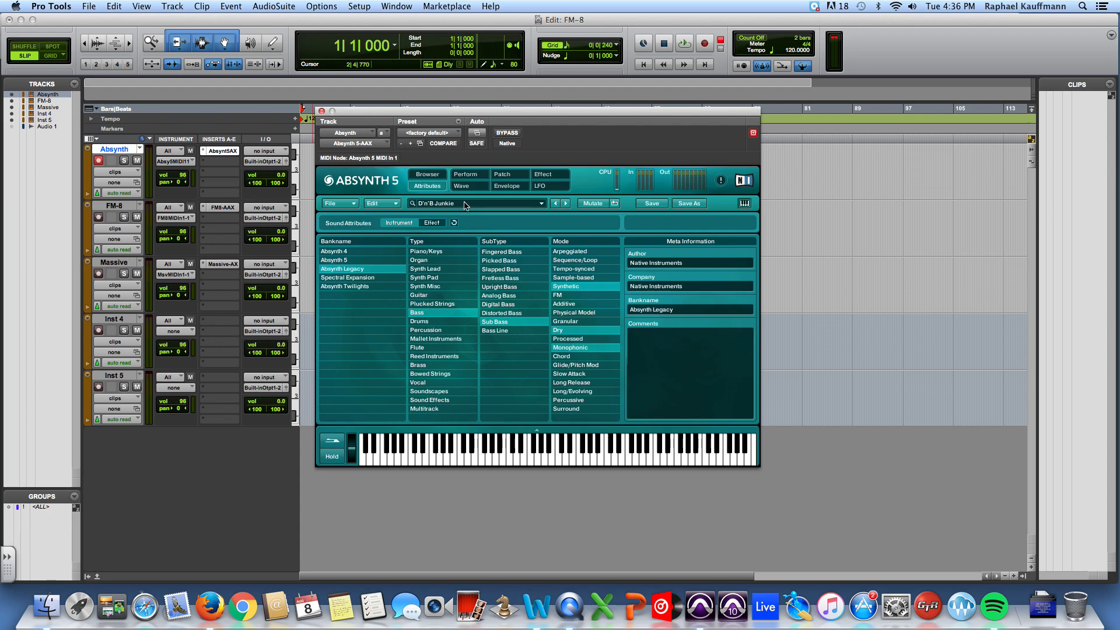
pyautogui.click(445, 185)
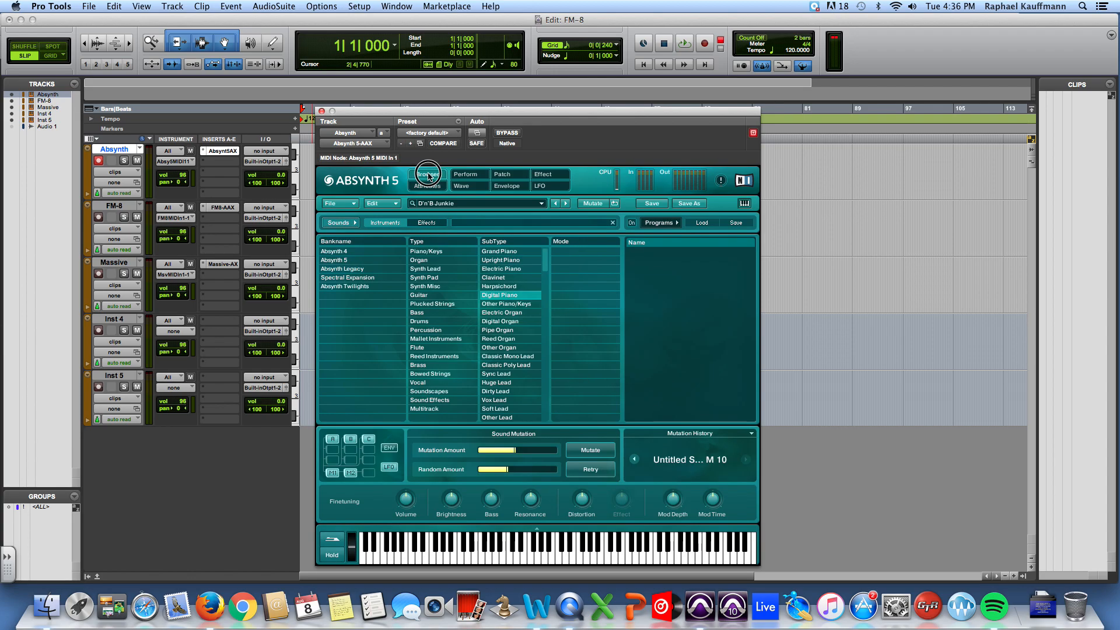
pyautogui.click(465, 178)
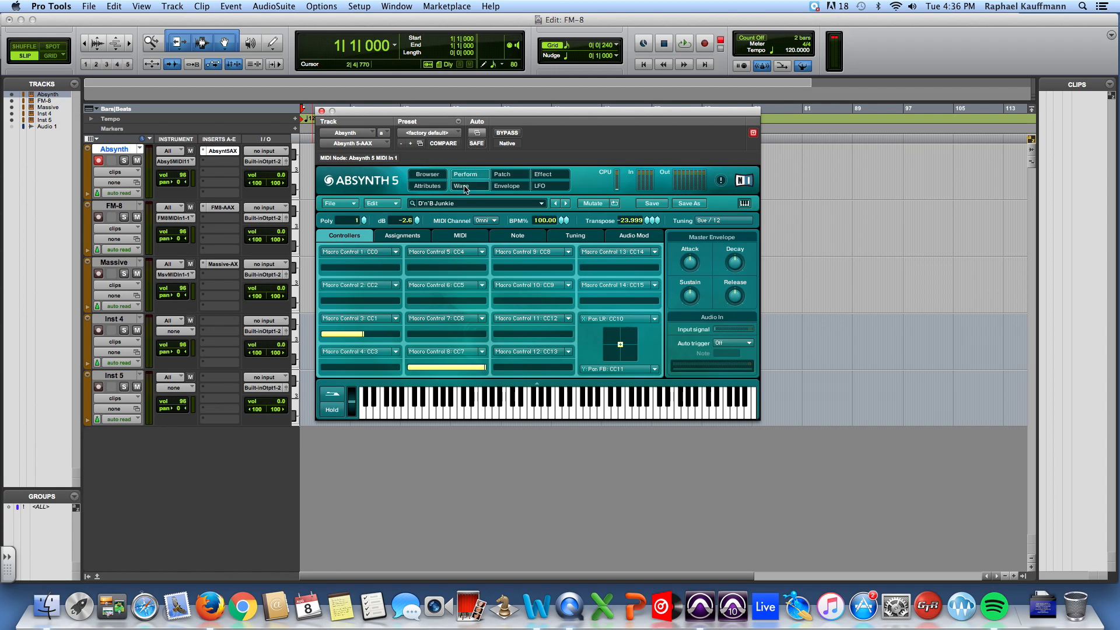
# - Redraw the preset 1 waveform used by Oscil Main A freehand as a curve with a high central peak and a deep dip
pyautogui.click(463, 185)
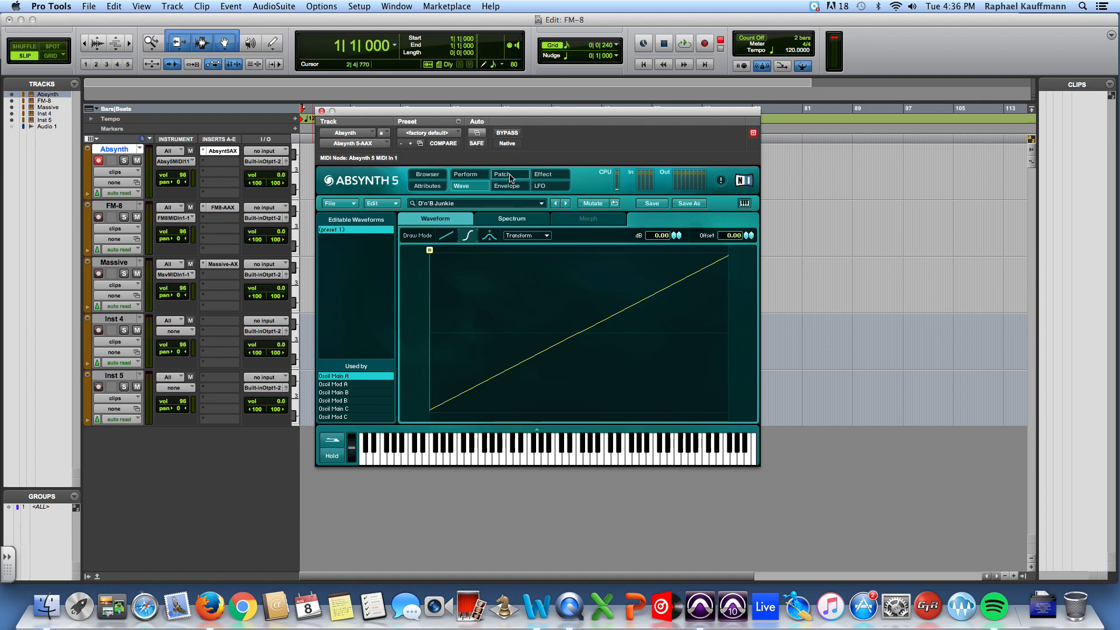
pyautogui.moveTo(553, 350)
pyautogui.mouseDown()
pyautogui.moveTo(533, 317)
pyautogui.moveTo(630, 350)
pyautogui.moveTo(640, 286)
pyautogui.moveTo(660, 284)
pyautogui.mouseUp()
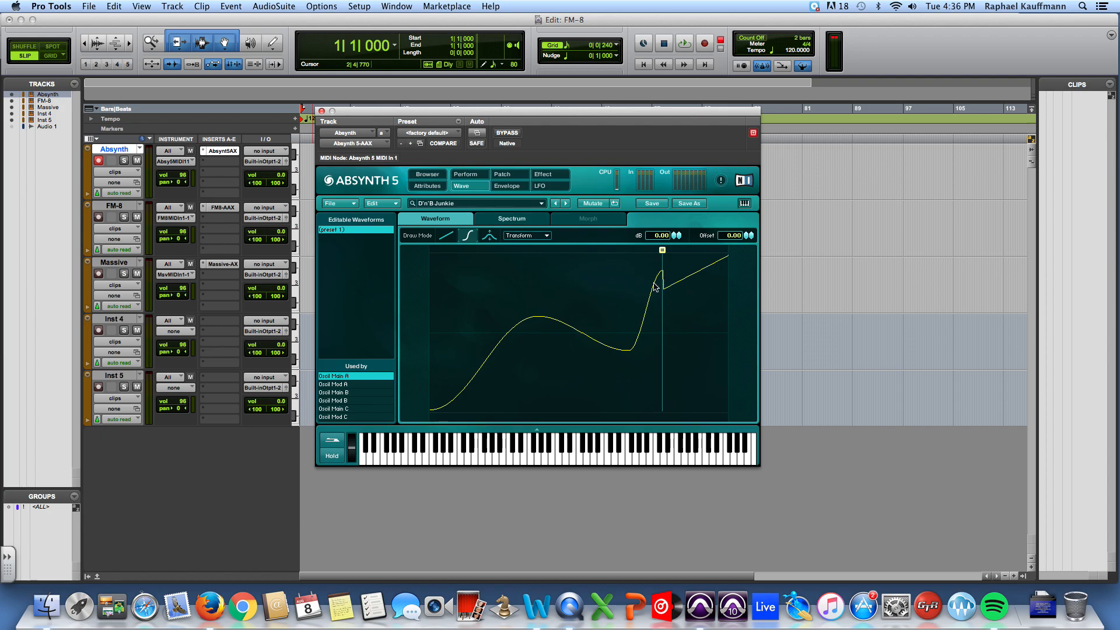
pyautogui.moveTo(543, 327); pyautogui.dragTo(474, 315)
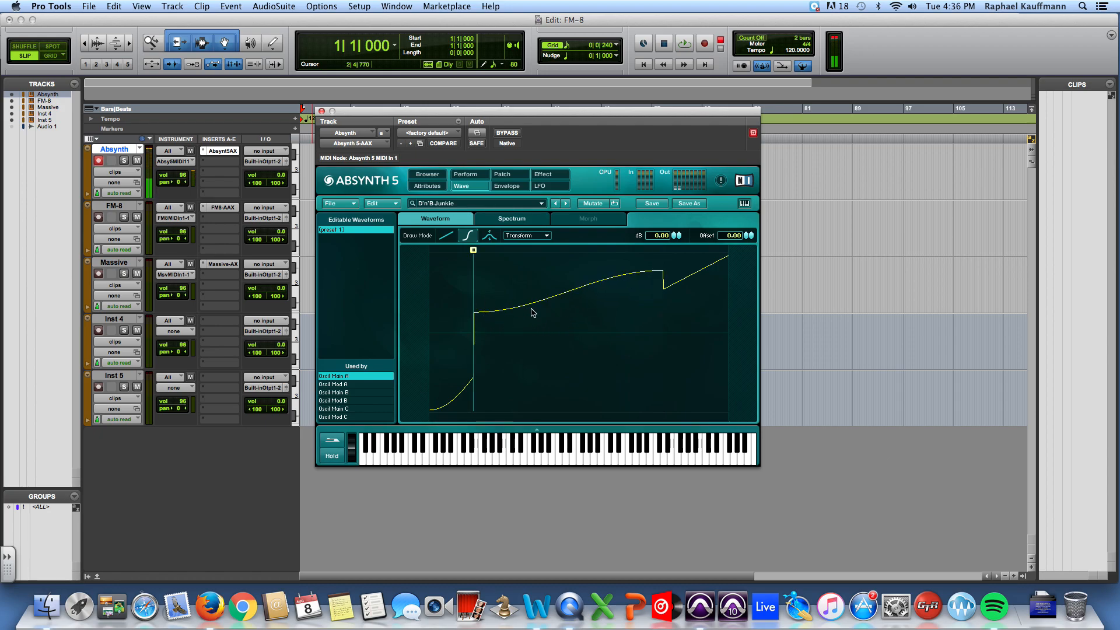
pyautogui.moveTo(542, 301); pyautogui.dragTo(576, 357)
pyautogui.moveTo(613, 283)
pyautogui.mouseDown()
pyautogui.moveTo(650, 347)
pyautogui.moveTo(677, 350)
pyautogui.mouseUp()
pyautogui.moveTo(679, 292)
pyautogui.mouseDown()
pyautogui.moveTo(675, 275)
pyautogui.moveTo(582, 275)
pyautogui.moveTo(552, 259)
pyautogui.mouseUp()
pyautogui.moveTo(474, 329)
pyautogui.mouseDown()
pyautogui.moveTo(456, 342)
pyautogui.moveTo(439, 325)
pyautogui.mouseUp()
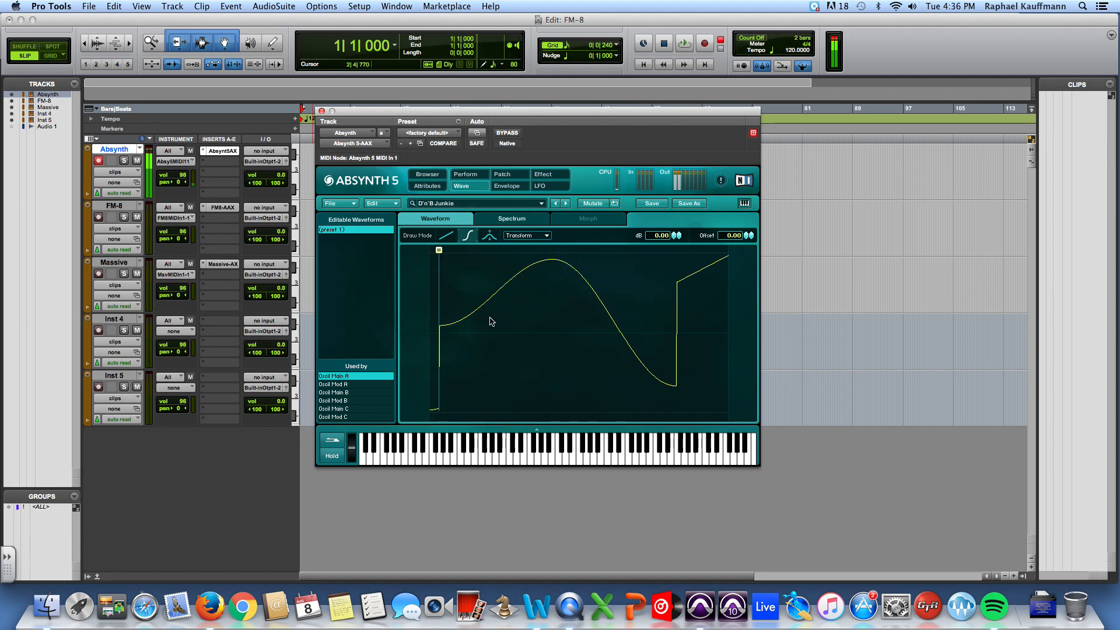
# - View the oscillator patch, and move the Oscil A Amp envelope's attack breakpoint to about 1.41 s and -13.8 dB
pyautogui.click(499, 174)
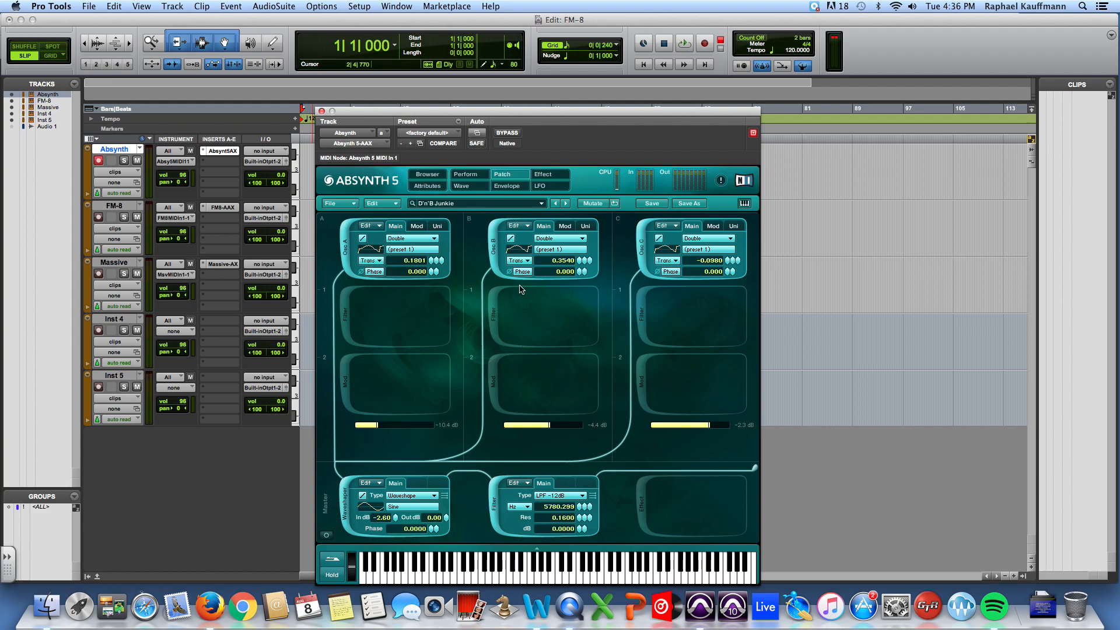
pyautogui.click(515, 189)
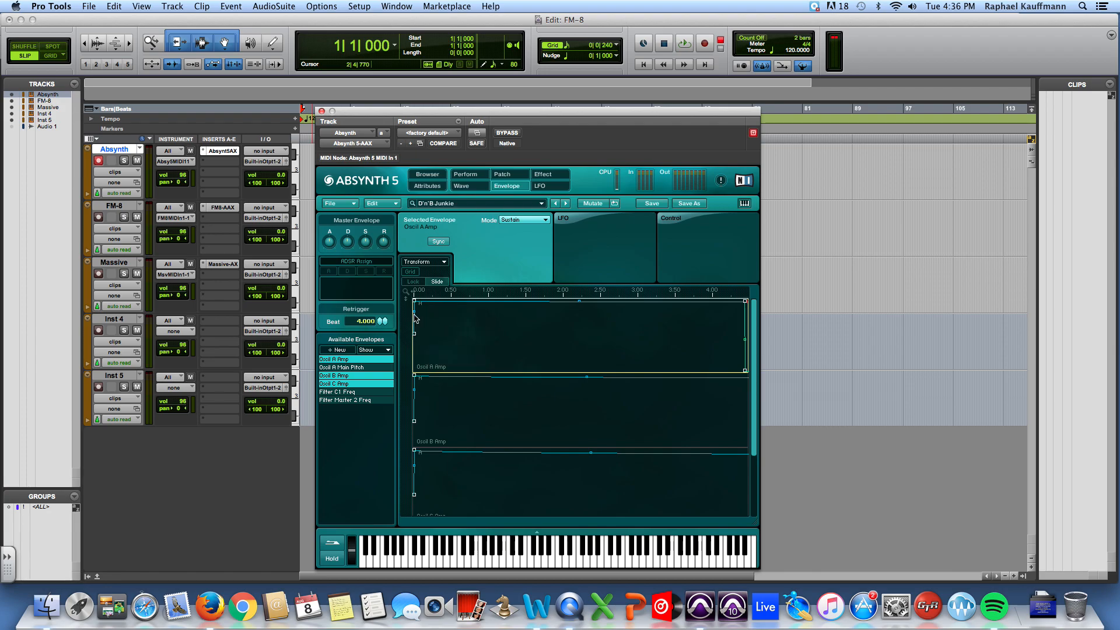
pyautogui.click(450, 323)
pyautogui.moveTo(416, 303); pyautogui.dragTo(461, 336)
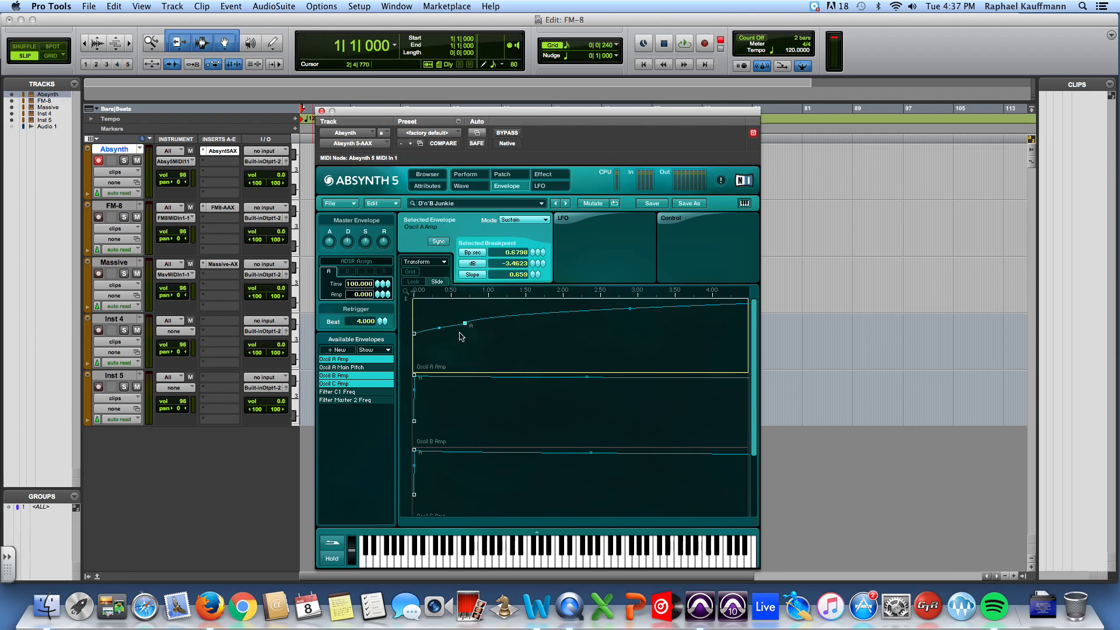
pyautogui.click(492, 319)
pyautogui.moveTo(466, 325); pyautogui.dragTo(519, 356)
pyautogui.click(685, 321)
pyautogui.moveTo(685, 321); pyautogui.dragTo(474, 330)
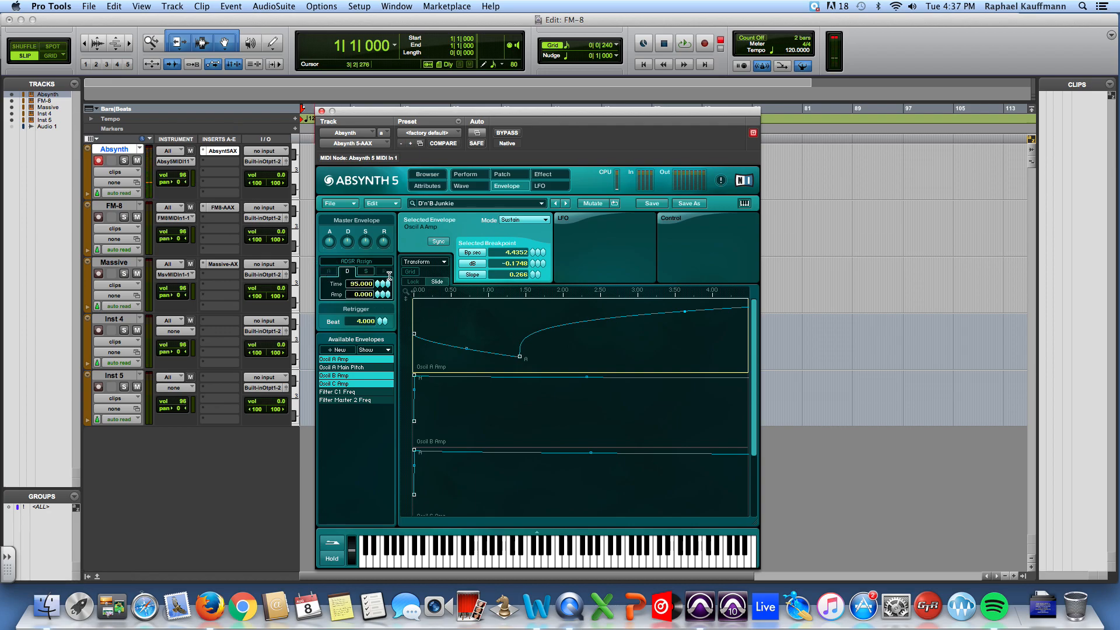
# - Turn on ADSR Assign and bend the decay segment of the Oscil A Amp envelope to a slope of about 3.35
pyautogui.click(347, 262)
pyautogui.click(325, 272)
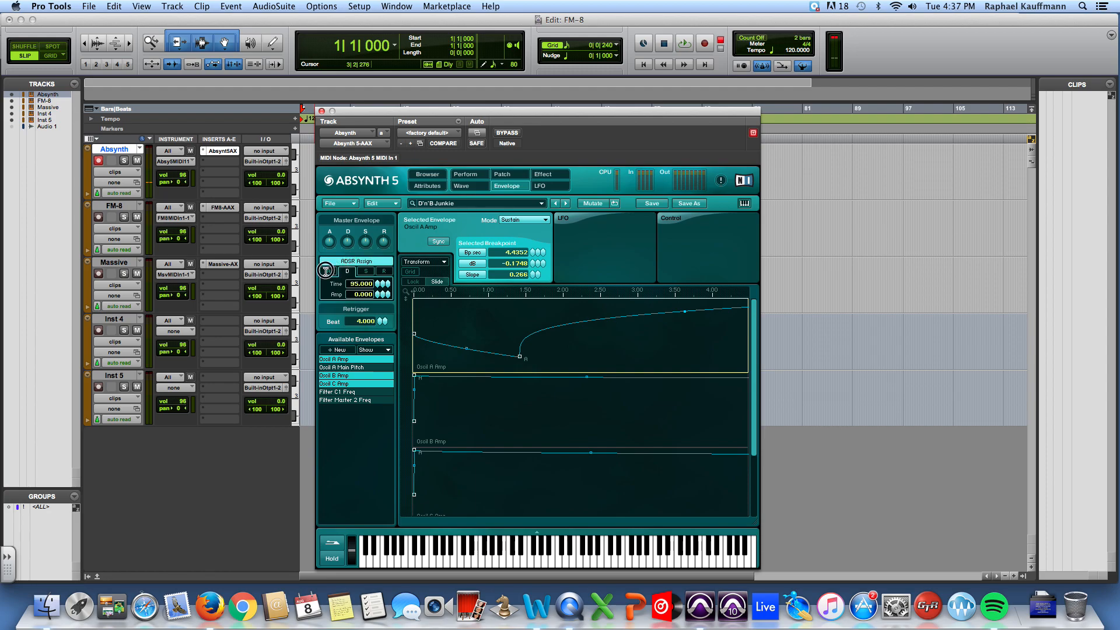
pyautogui.click(520, 356)
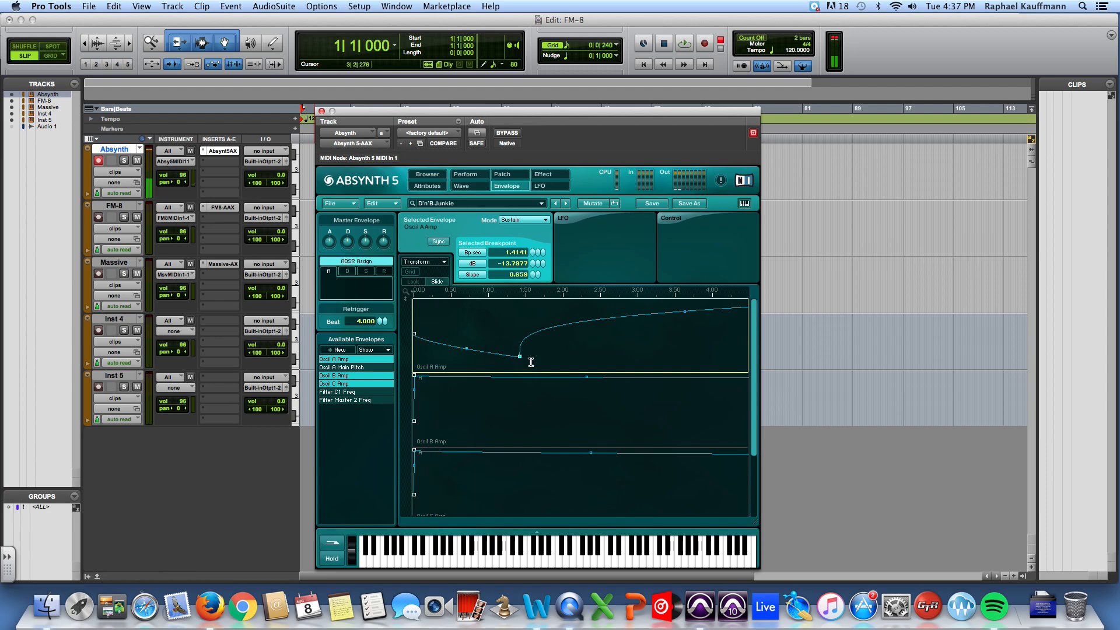
pyautogui.click(519, 355)
pyautogui.click(347, 271)
pyautogui.click(685, 313)
pyautogui.moveTo(685, 313); pyautogui.dragTo(680, 372)
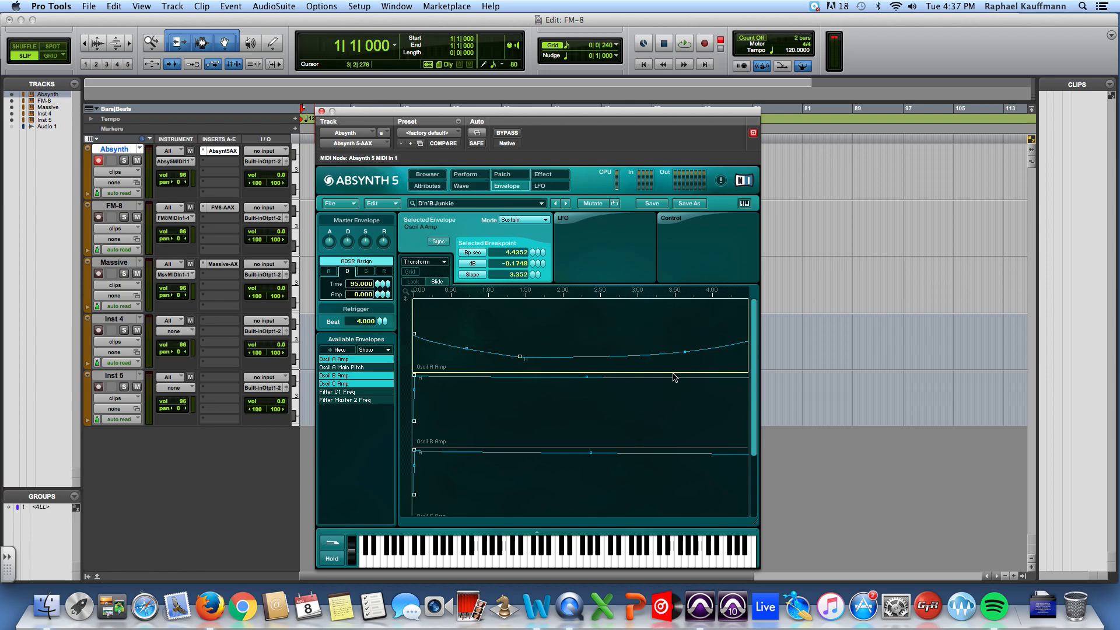
# - Bend the long segments of the Oscil B Amp and Oscil C Amp envelopes to slopes of about 0.037 and 0.01
pyautogui.click(583, 394)
pyautogui.click(585, 394)
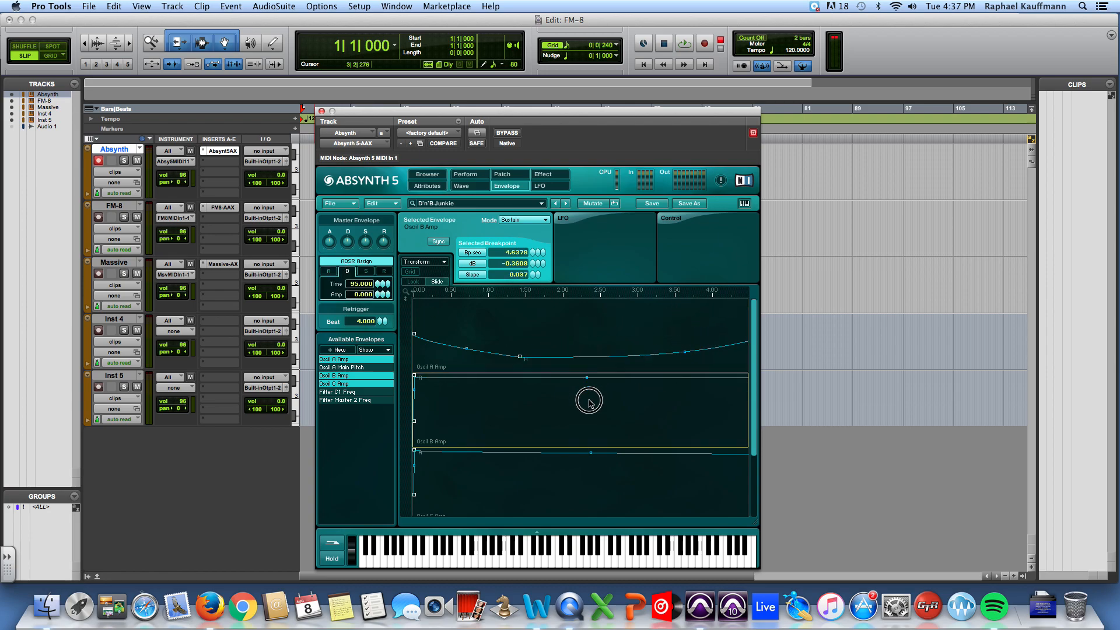
pyautogui.moveTo(592, 453); pyautogui.dragTo(579, 528)
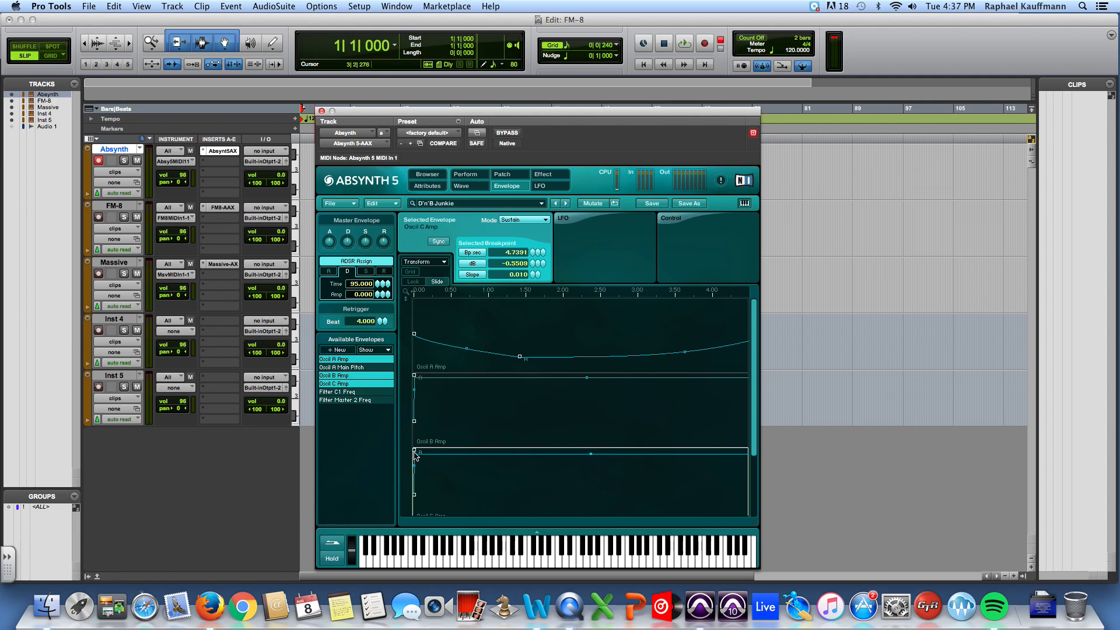
# - Bend the attack segment of the Oscil C Amp envelope to a slope of about 1.79
pyautogui.click(414, 450)
pyautogui.moveTo(414, 495); pyautogui.dragTo(457, 494)
pyautogui.moveTo(413, 466); pyautogui.dragTo(513, 495)
pyautogui.click(414, 494)
pyautogui.click(578, 460)
pyautogui.moveTo(700, 452); pyautogui.dragTo(683, 495)
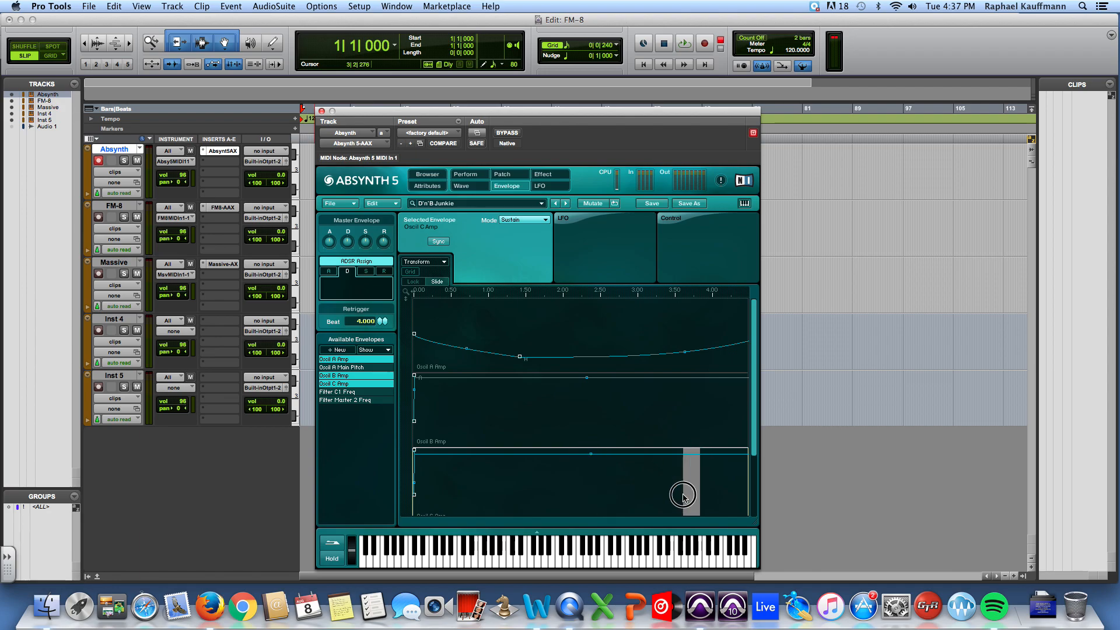
pyautogui.click(414, 449)
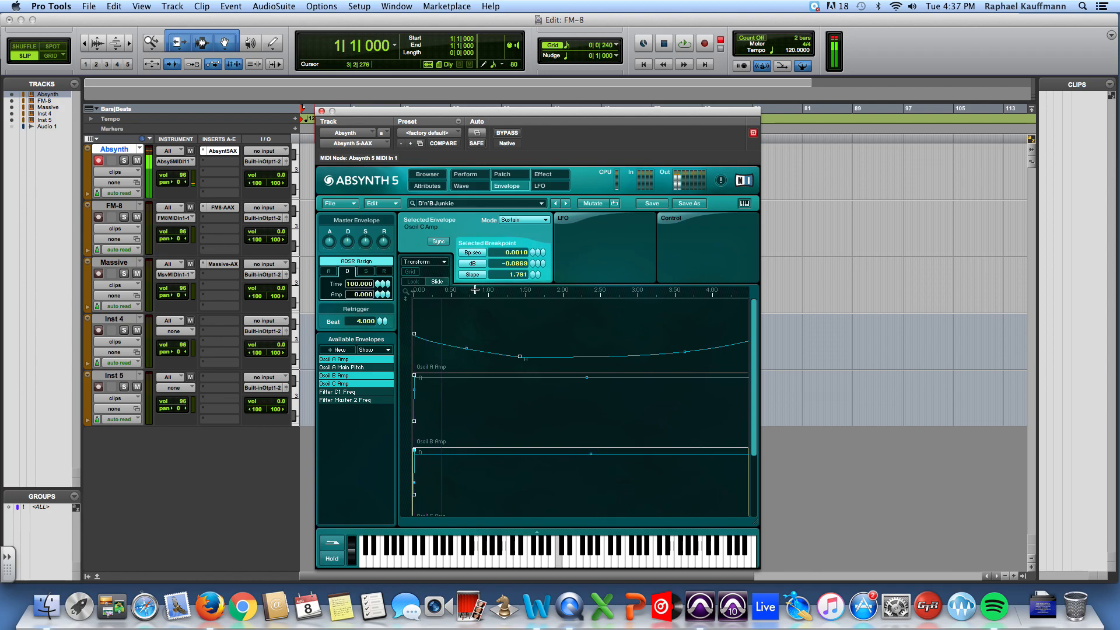
# - Examine the Pipe effect settings and the three LFOs of the sound, and return to the sound browser
pyautogui.click(541, 175)
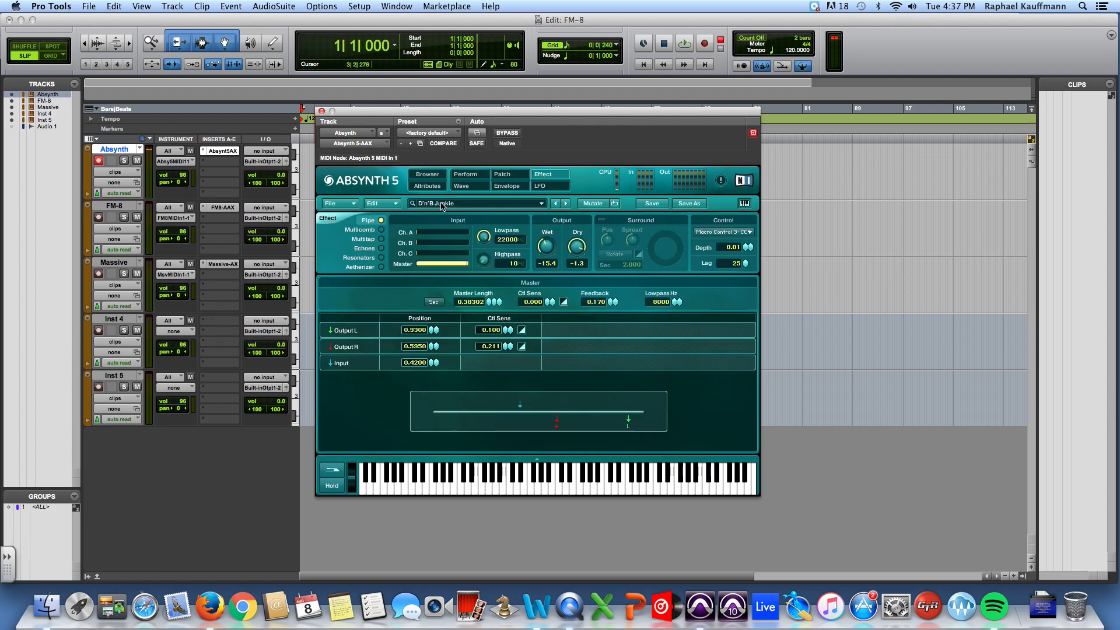
pyautogui.click(552, 186)
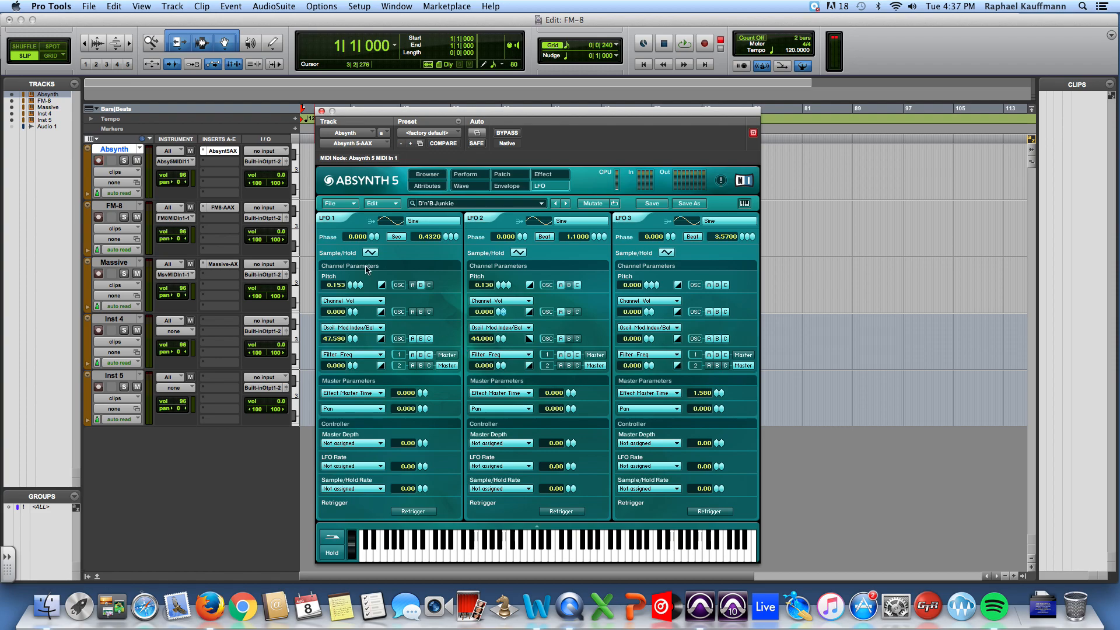
pyautogui.click(428, 174)
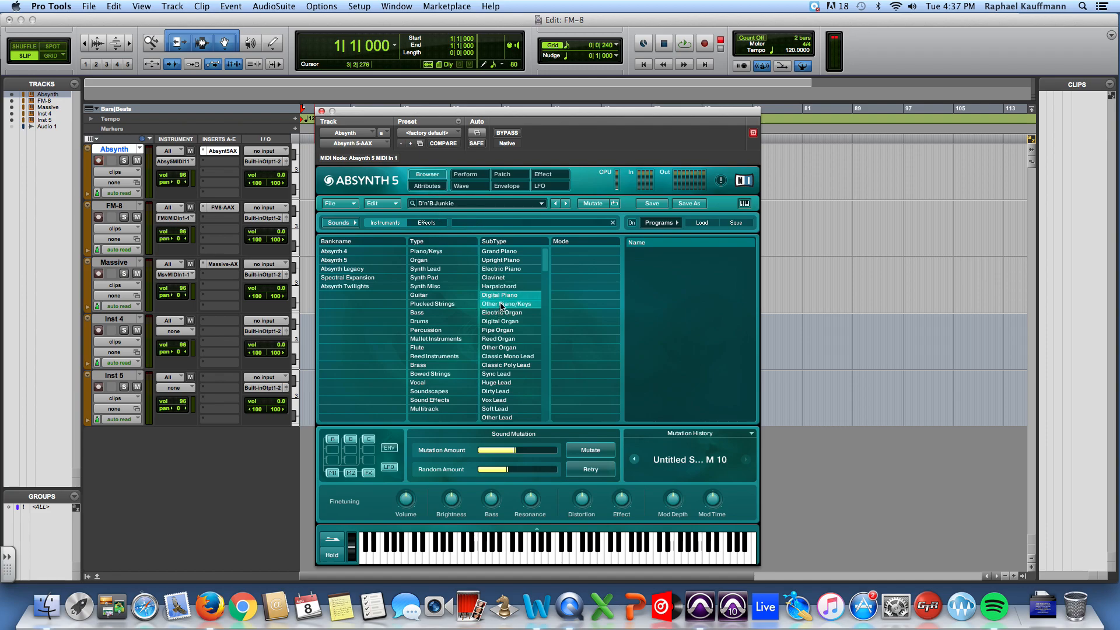
# - Replace the loaded D'n'B Junkie sound with a new untitled sound
pyautogui.click(535, 204)
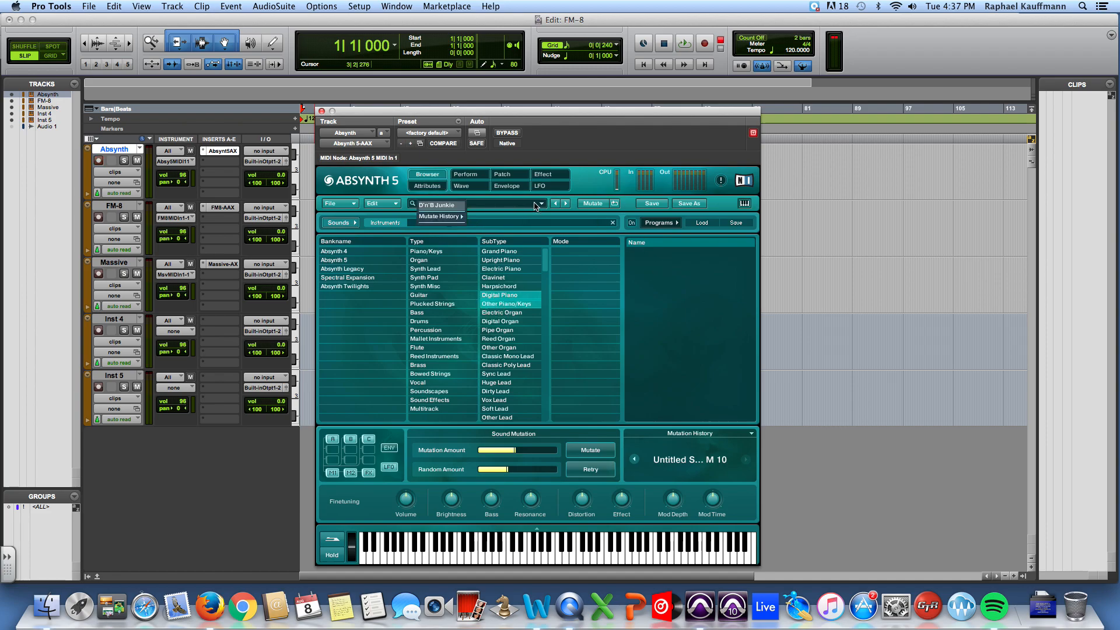
pyautogui.click(430, 205)
pyautogui.click(353, 203)
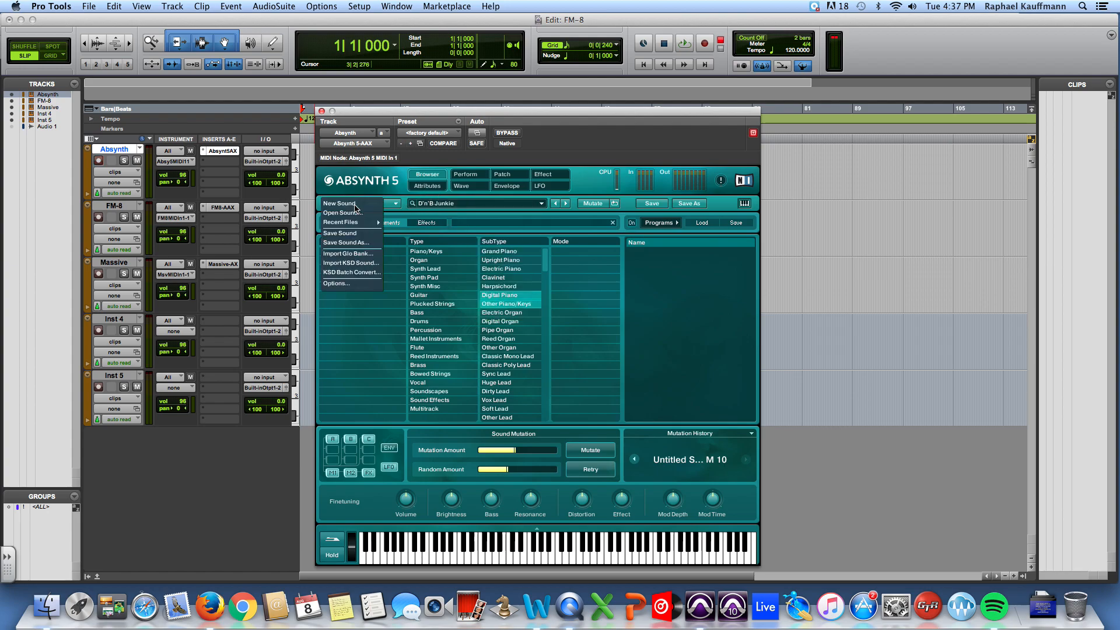
pyautogui.click(355, 204)
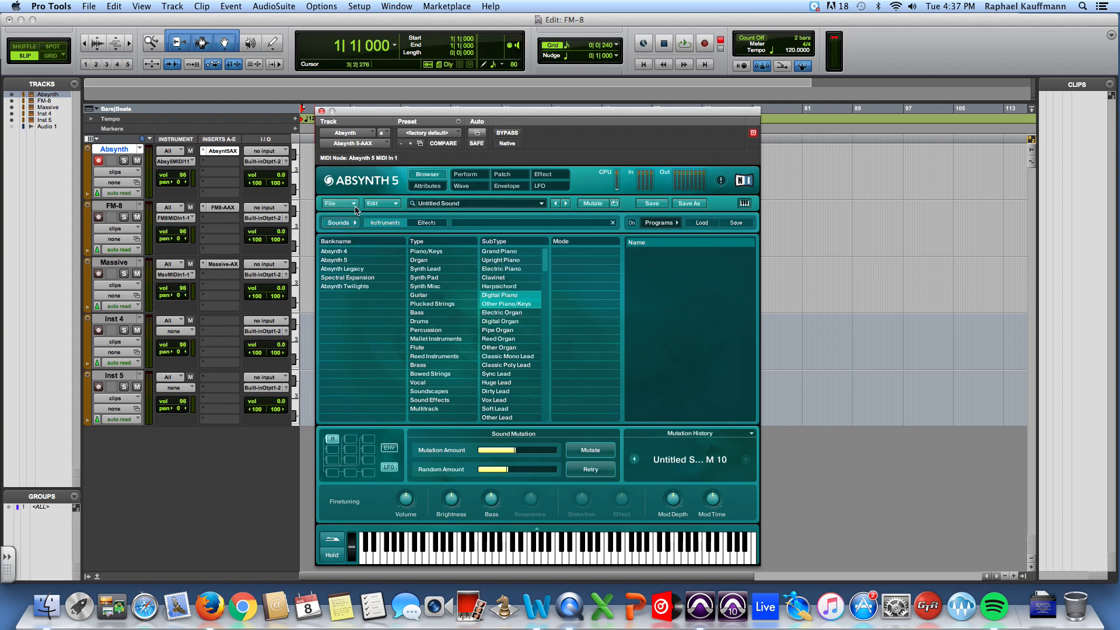
# - Filter the sound browser to the Organ type and load the Androgynous Organ sound
pyautogui.click(467, 261)
pyautogui.click(656, 274)
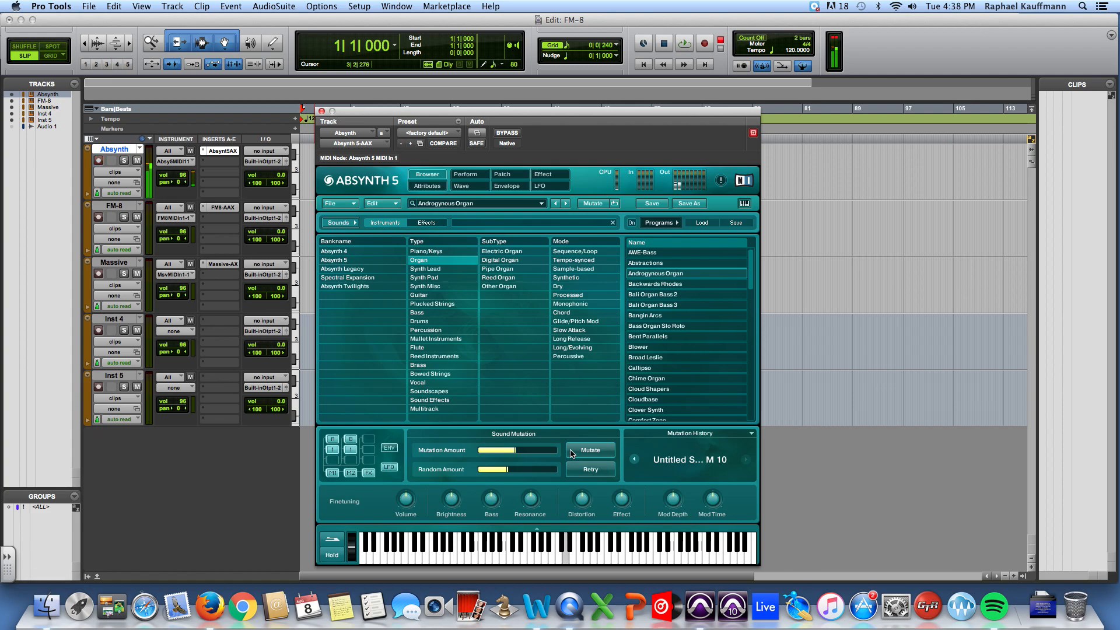
pyautogui.click(500, 205)
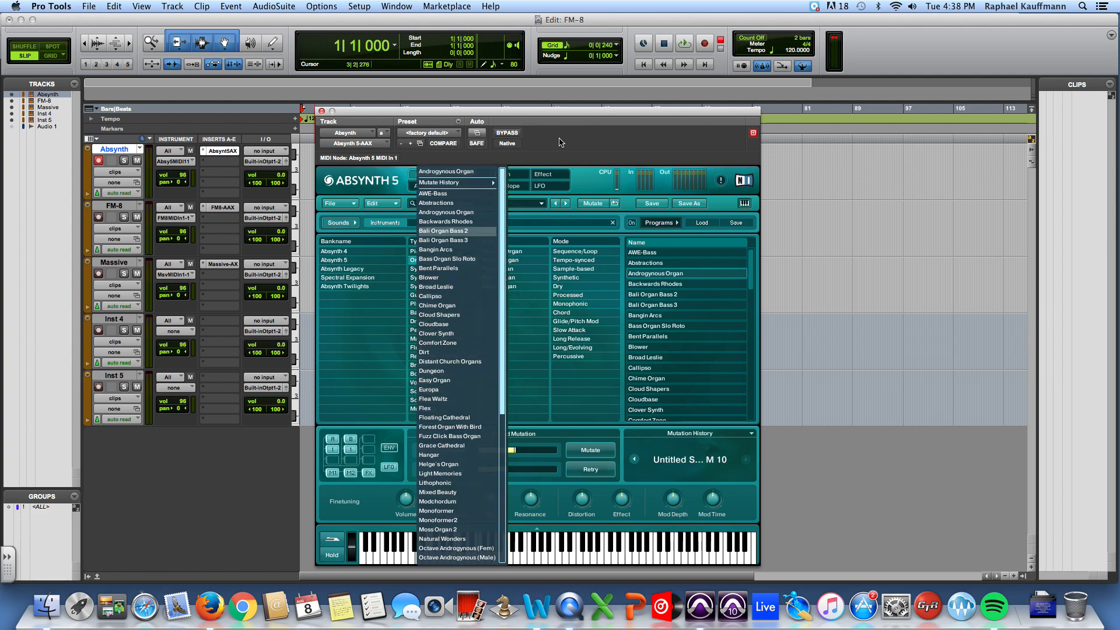
pyautogui.click(748, 290)
pyautogui.click(694, 368)
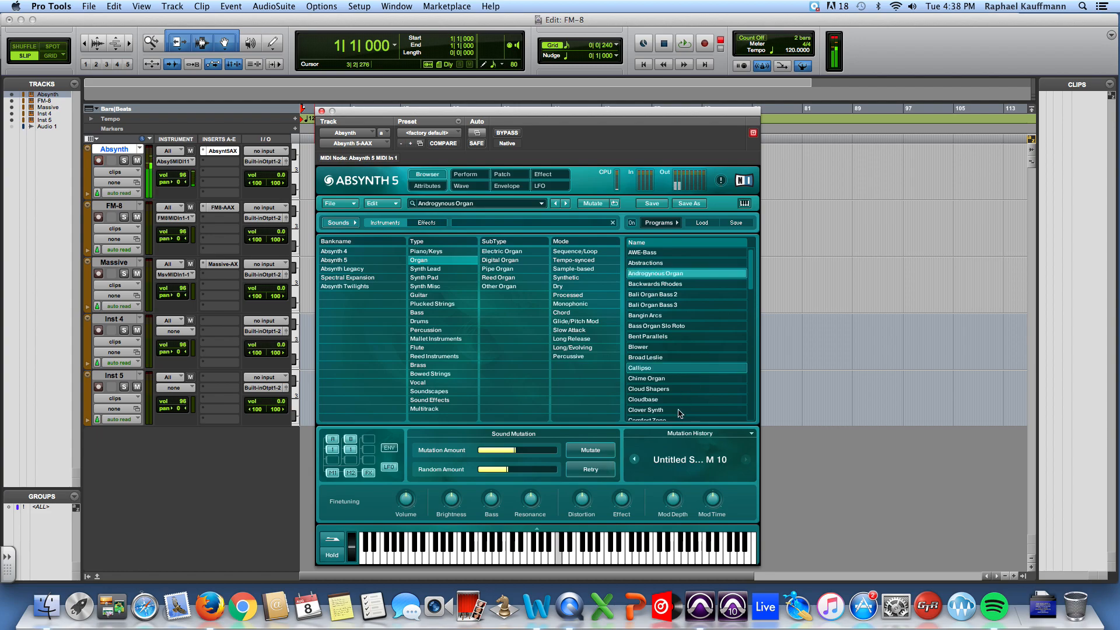
# - Mutate Androgynous Organ and retry the mutation, and mutate it again with a lower Mutation Amount and a higher Random Amount
pyautogui.click(604, 451)
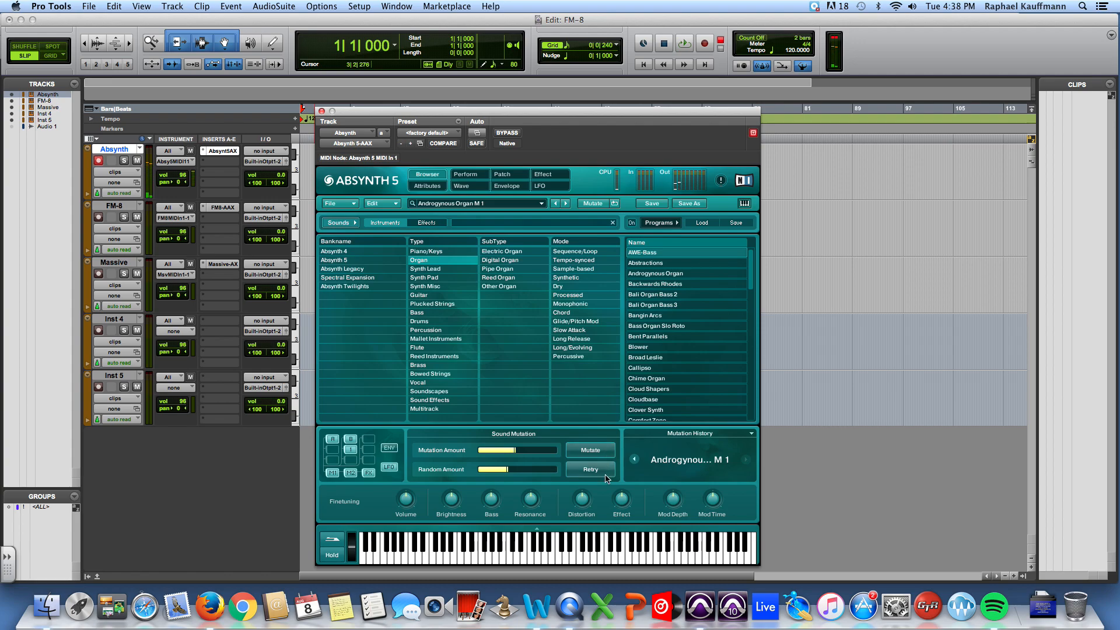
pyautogui.click(591, 476)
pyautogui.moveTo(512, 454)
pyautogui.mouseDown()
pyautogui.moveTo(496, 453)
pyautogui.moveTo(548, 469)
pyautogui.moveTo(528, 469)
pyautogui.mouseUp()
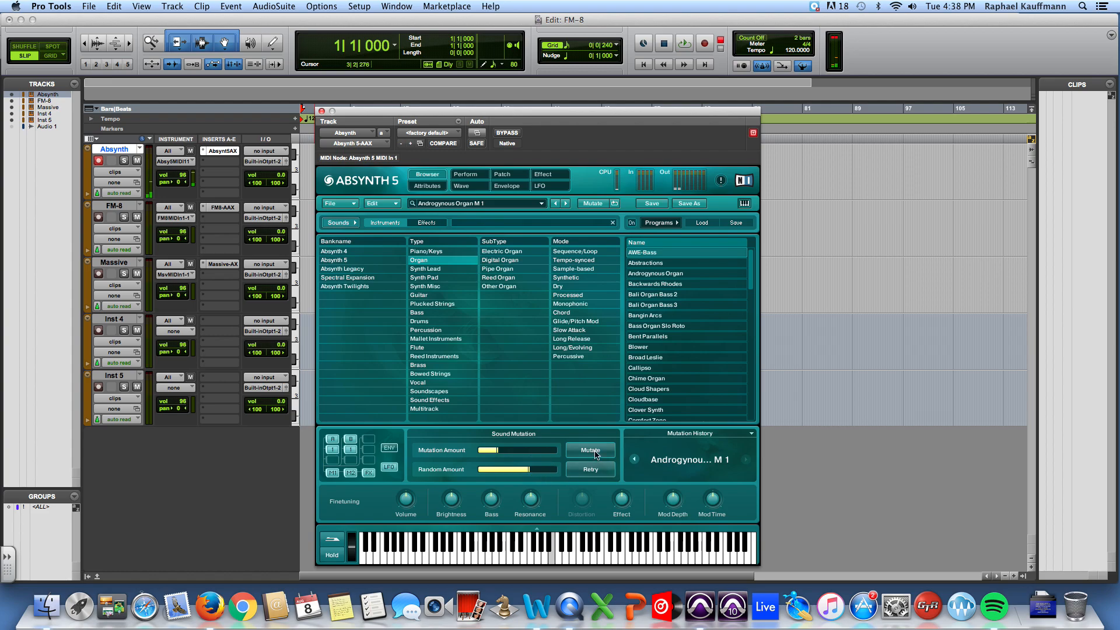
pyautogui.click(596, 455)
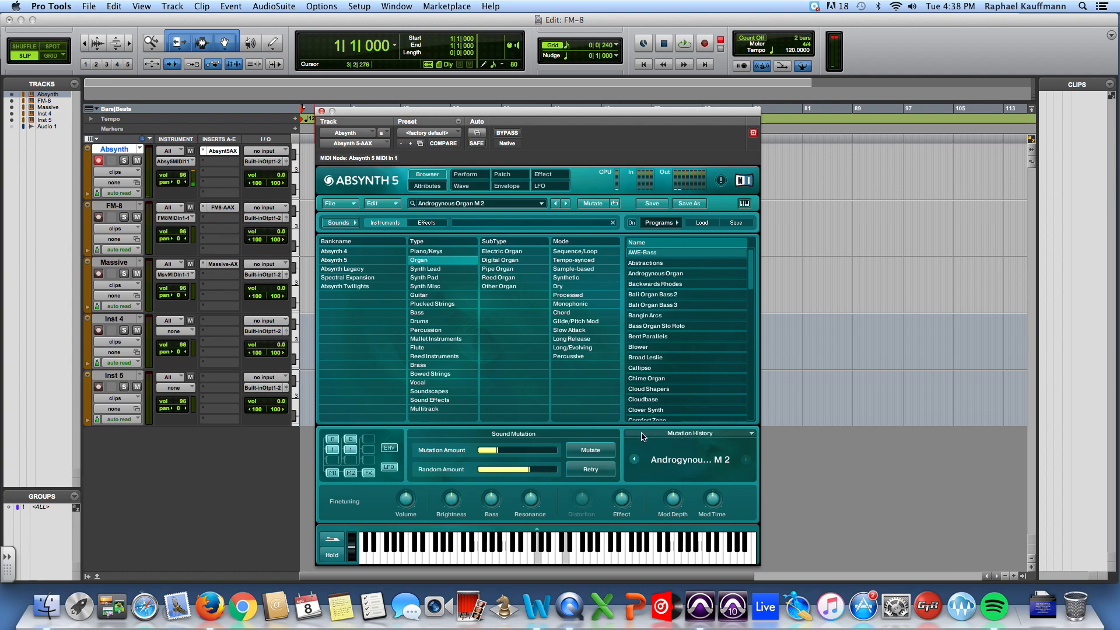
# - Raise the Mutation Amount to about 60 percent of its range and mutate the sound twice
pyautogui.moveTo(500, 451); pyautogui.dragTo(554, 452)
pyautogui.click(576, 454)
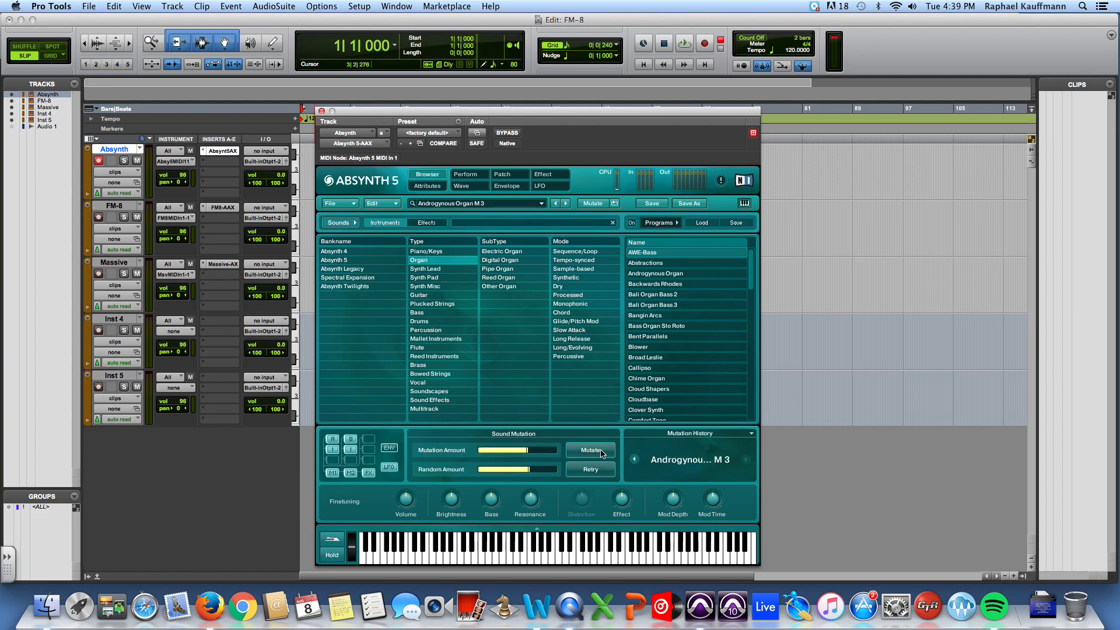
pyautogui.click(601, 453)
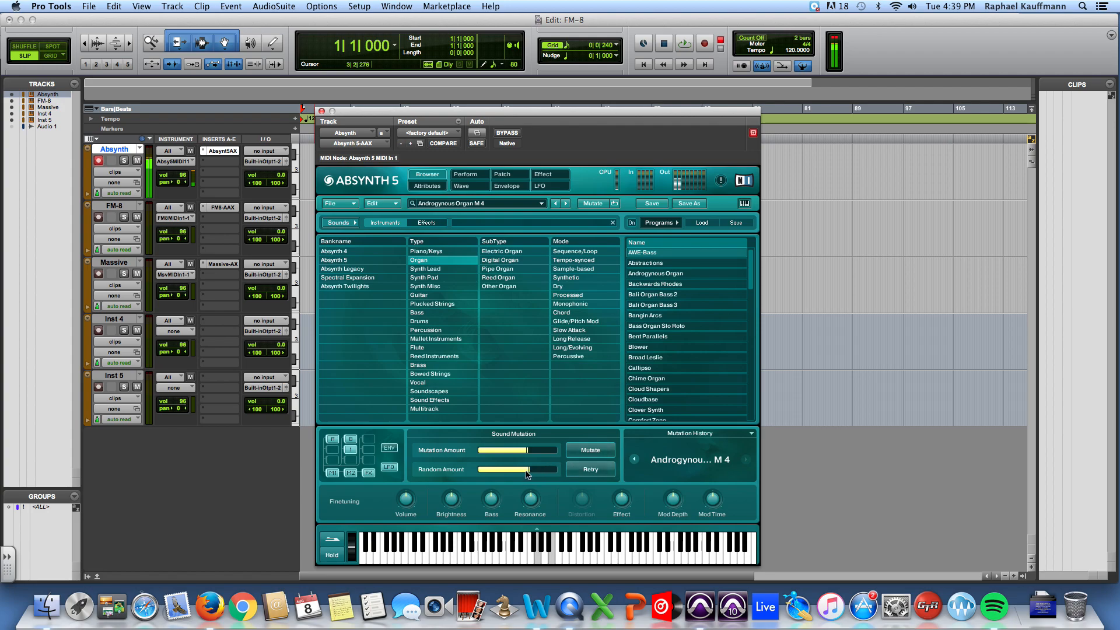
# - Generate two further mutations with the Random Amount slightly reduced and the Mutation Amount raised to about four-fifths of its range
pyautogui.moveTo(528, 473)
pyautogui.mouseDown()
pyautogui.moveTo(502, 473)
pyautogui.moveTo(511, 473)
pyautogui.mouseUp()
pyautogui.click(583, 456)
pyautogui.moveTo(527, 451)
pyautogui.mouseDown()
pyautogui.moveTo(553, 454)
pyautogui.moveTo(523, 471)
pyautogui.mouseUp()
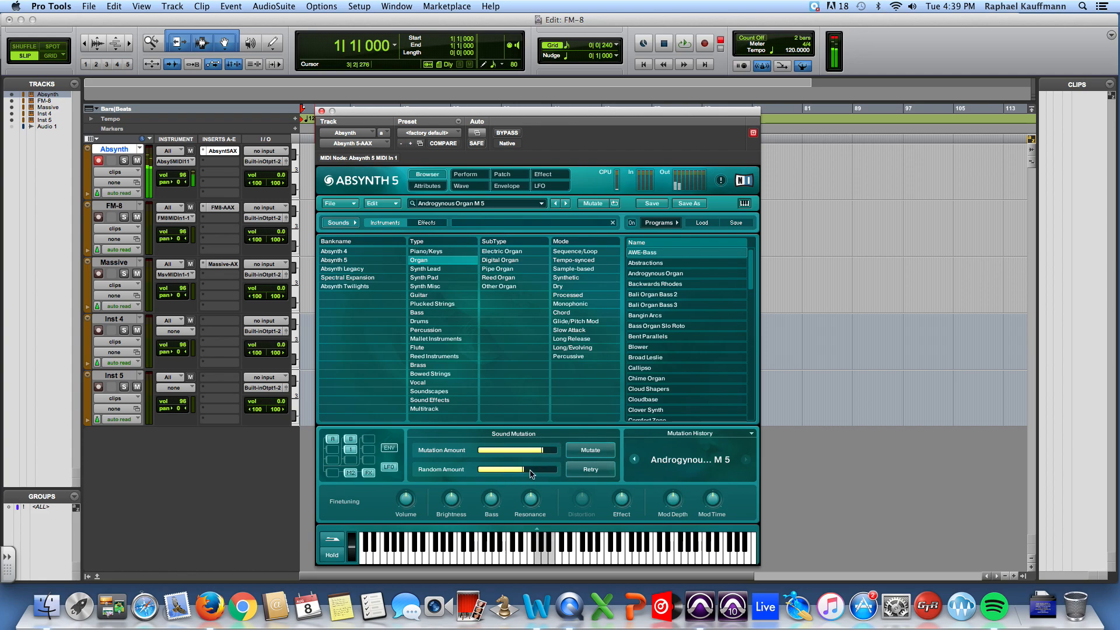
pyautogui.click(585, 457)
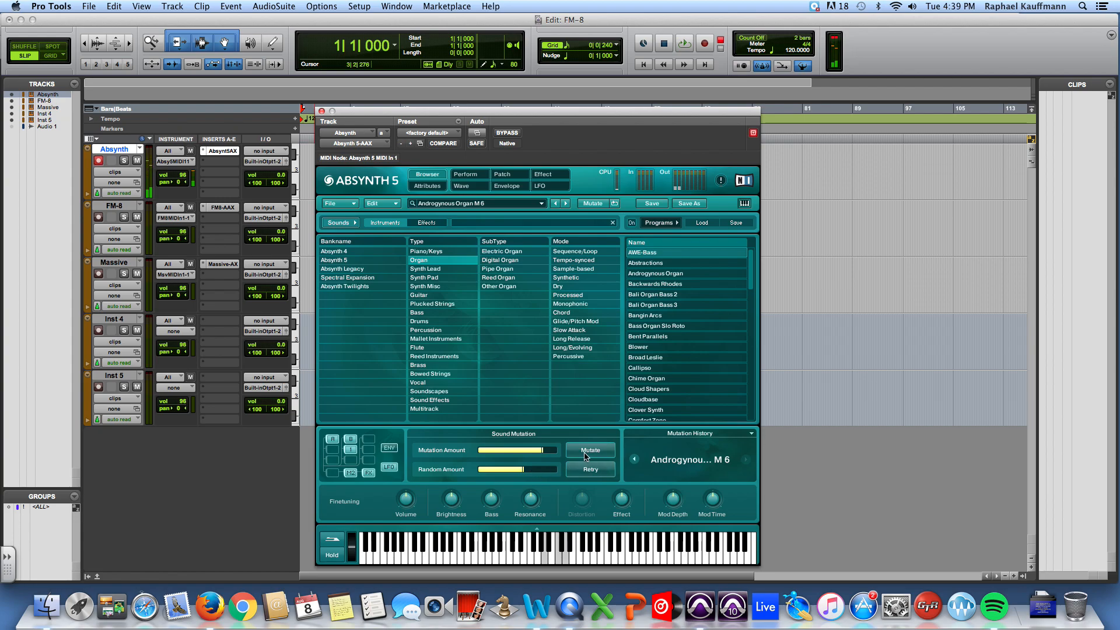
# - Recall Androgynous Organ M 1 and Androgynous Organ M 3 from the Mutation History
pyautogui.click(704, 438)
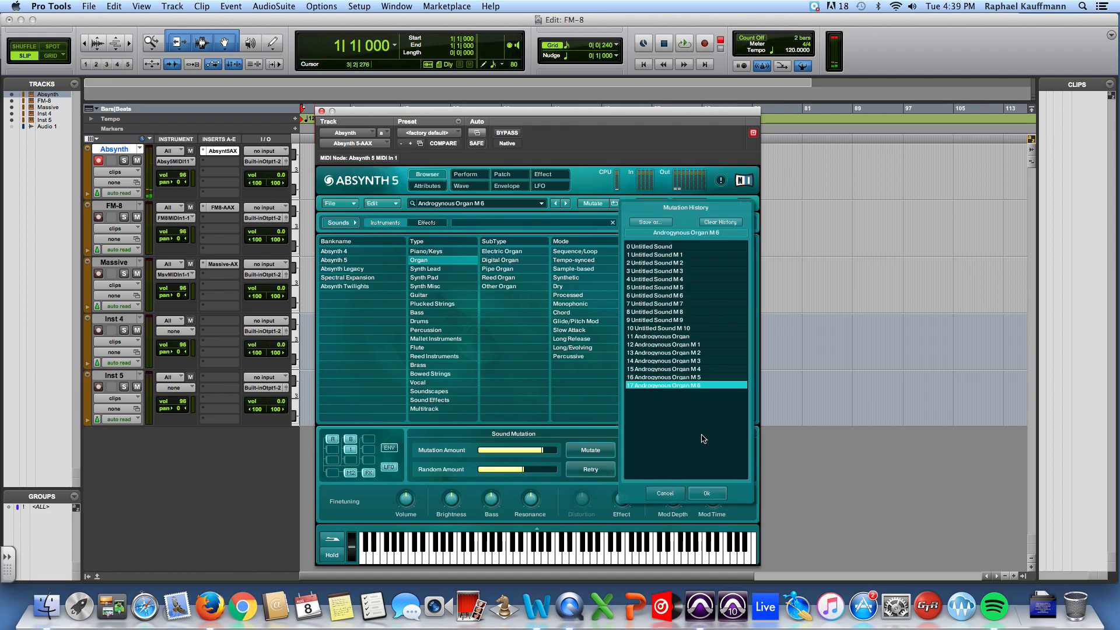
pyautogui.doubleClick(686, 346)
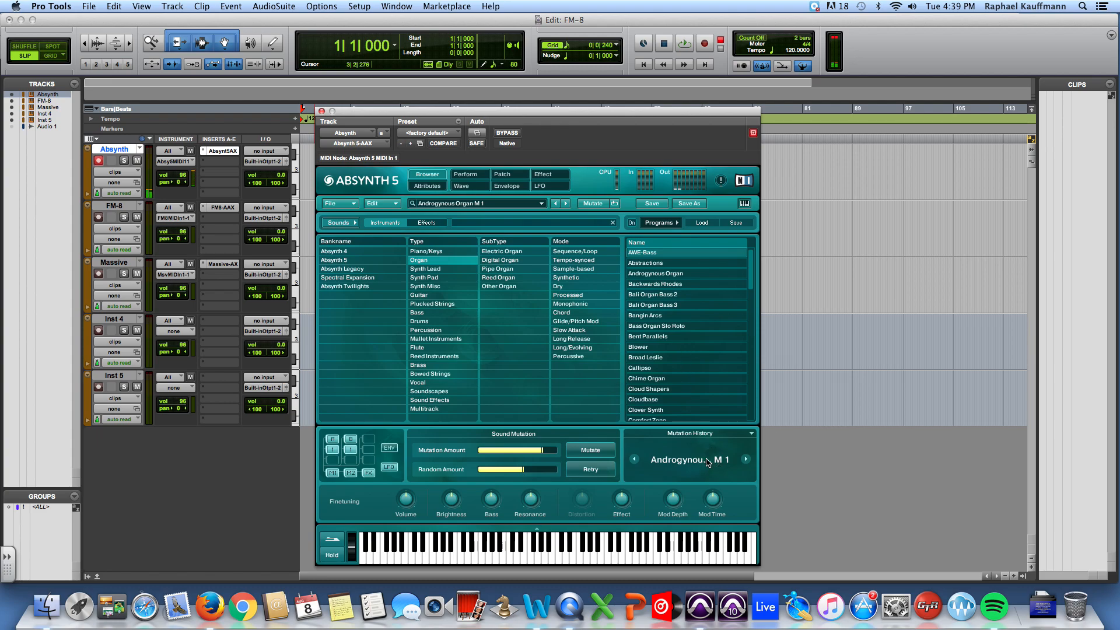
pyautogui.click(700, 458)
pyautogui.doubleClick(689, 361)
# - Adjust the Brightness, Effect and Mod Depth finetuning of the Androgynous Organ M 3 sound
pyautogui.moveTo(451, 503); pyautogui.dragTo(541, 423)
pyautogui.moveTo(622, 500)
pyautogui.mouseDown()
pyautogui.moveTo(624, 485)
pyautogui.moveTo(620, 501)
pyautogui.mouseUp()
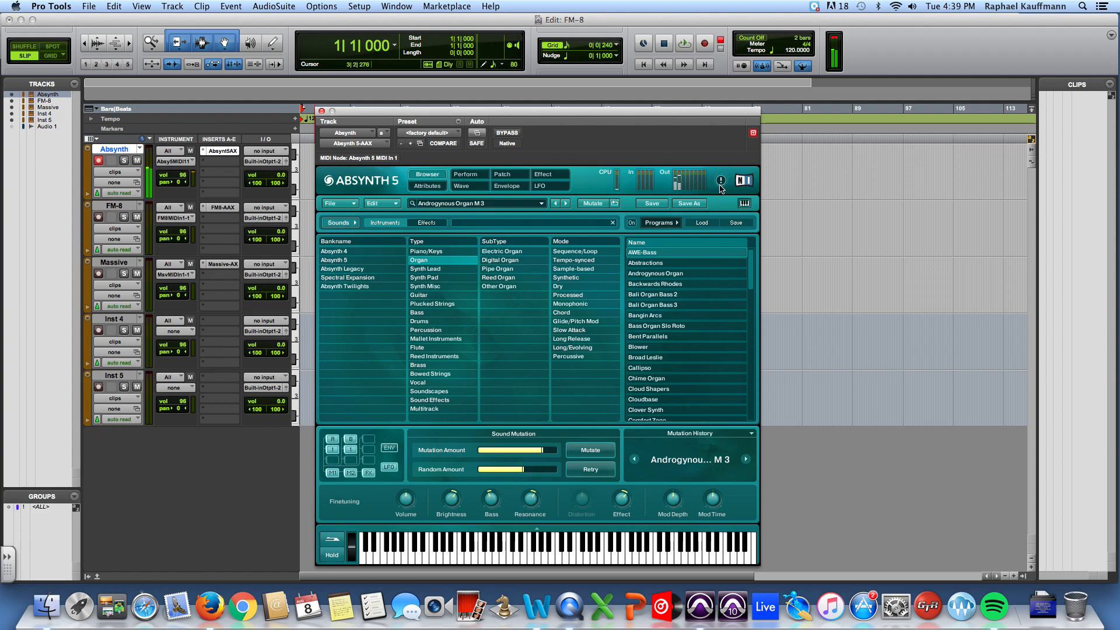
pyautogui.moveTo(673, 498); pyautogui.dragTo(674, 470)
# - Check the mutated organ's Patch page, and start a new untitled sound with its Patch page shown
pyautogui.click(520, 176)
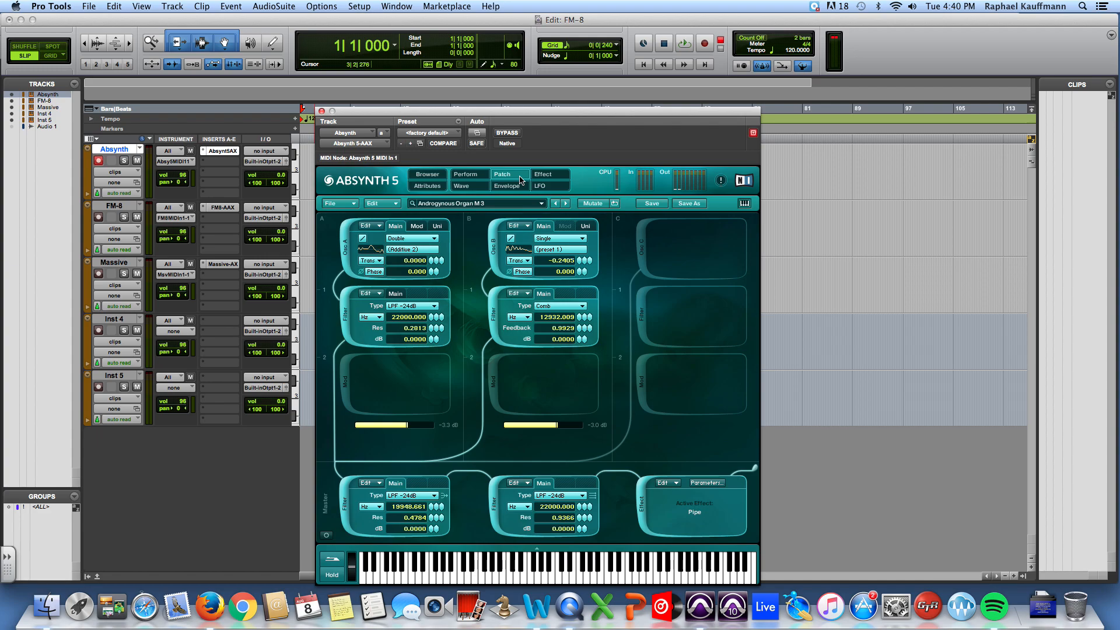
pyautogui.click(428, 174)
pyautogui.click(350, 203)
pyautogui.click(352, 206)
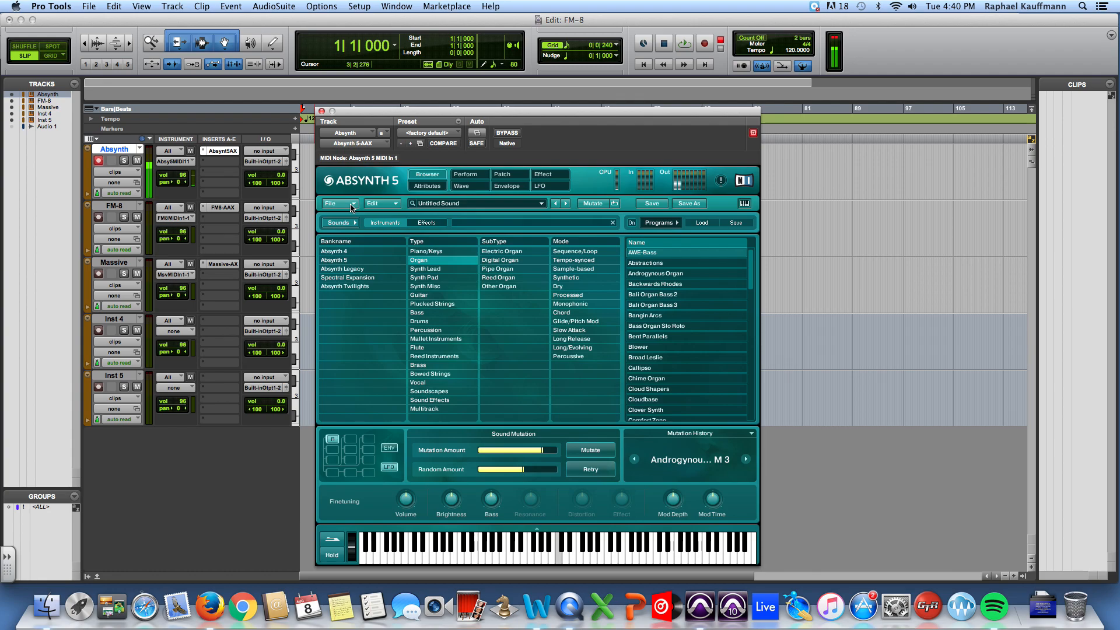
pyautogui.click(511, 177)
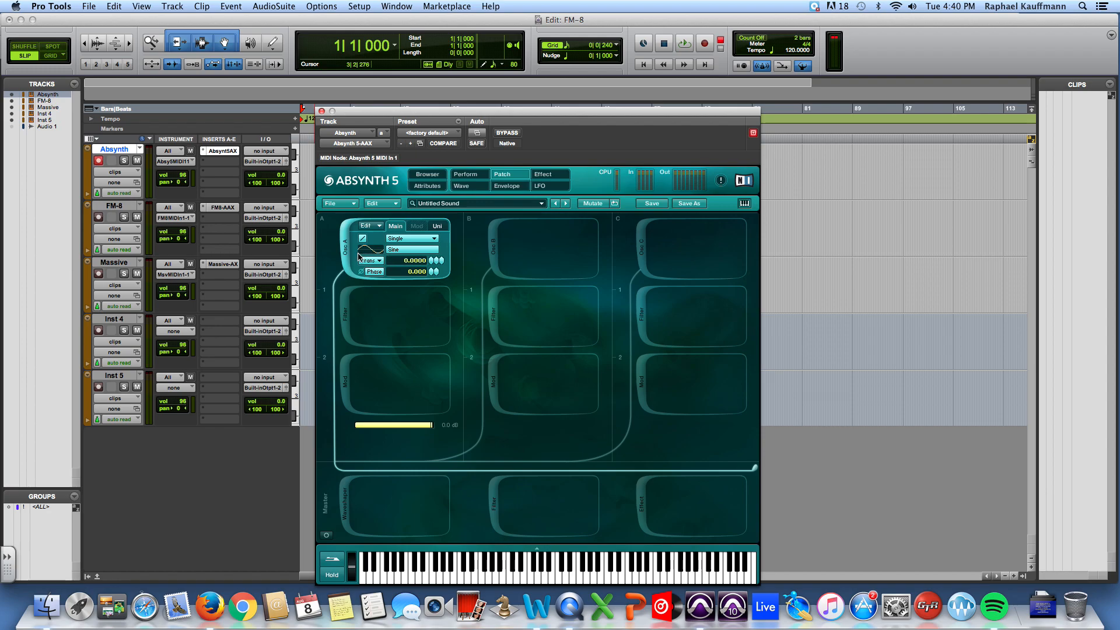
# - Look through the Simple, Morph and Library wave lists available for oscillator A
pyautogui.click(404, 251)
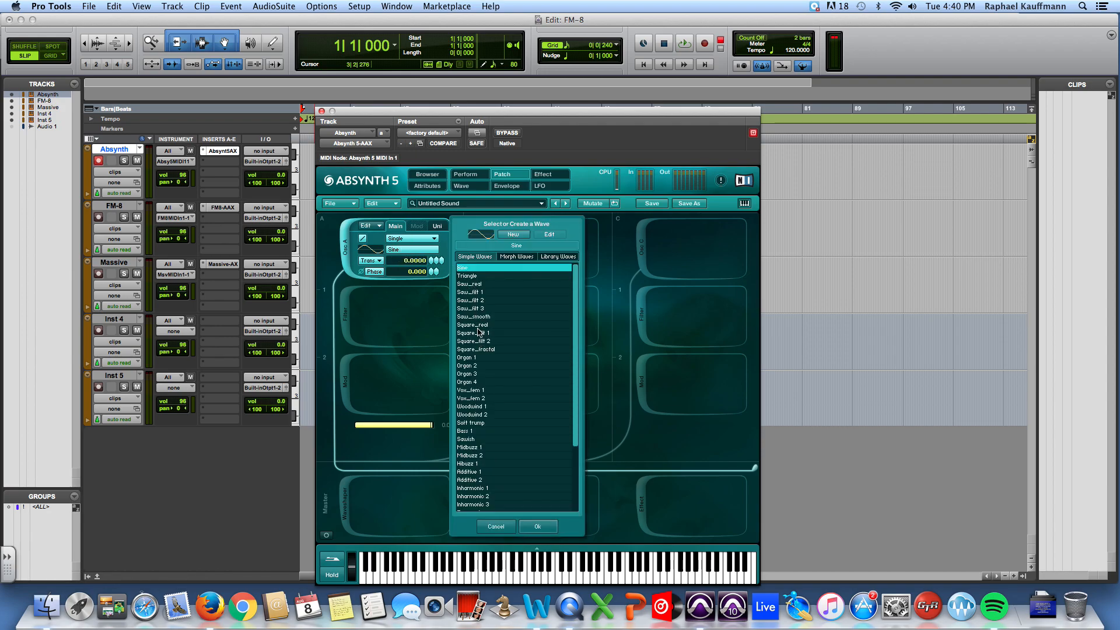
pyautogui.click(503, 258)
pyautogui.click(555, 258)
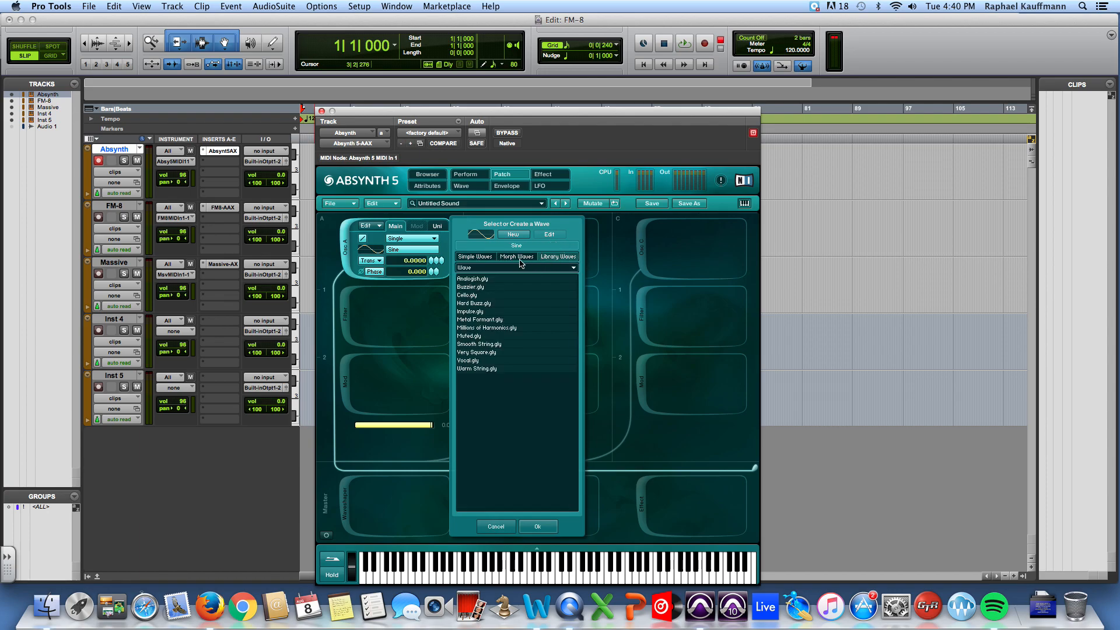
pyautogui.click(471, 258)
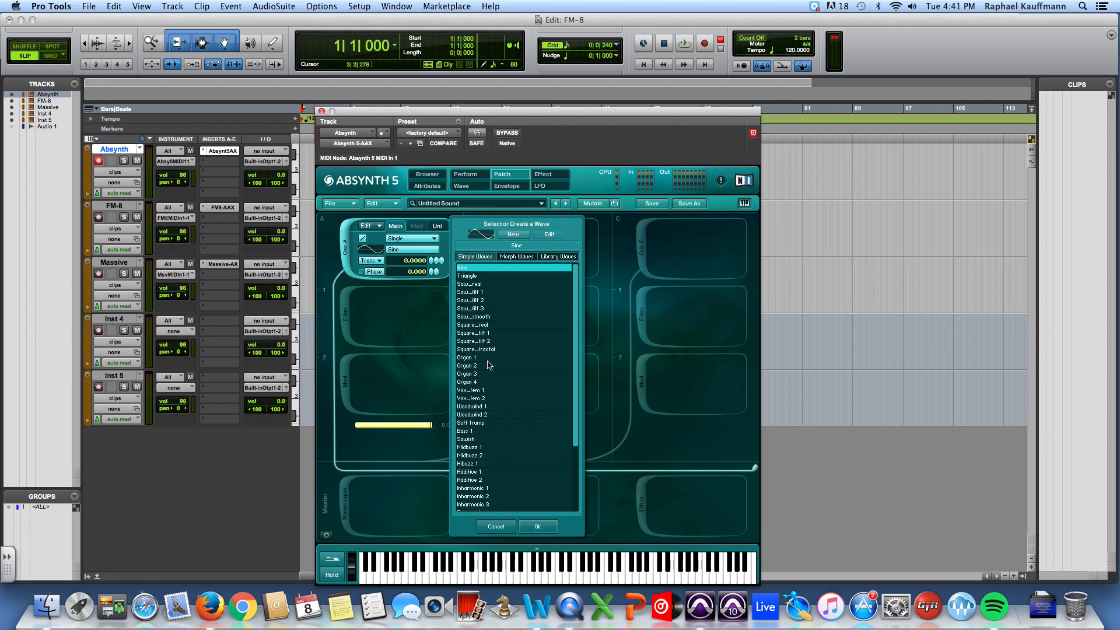
# - Try the Triangle and Saw_filt 1 simple waves on oscillator A
pyautogui.doubleClick(466, 276)
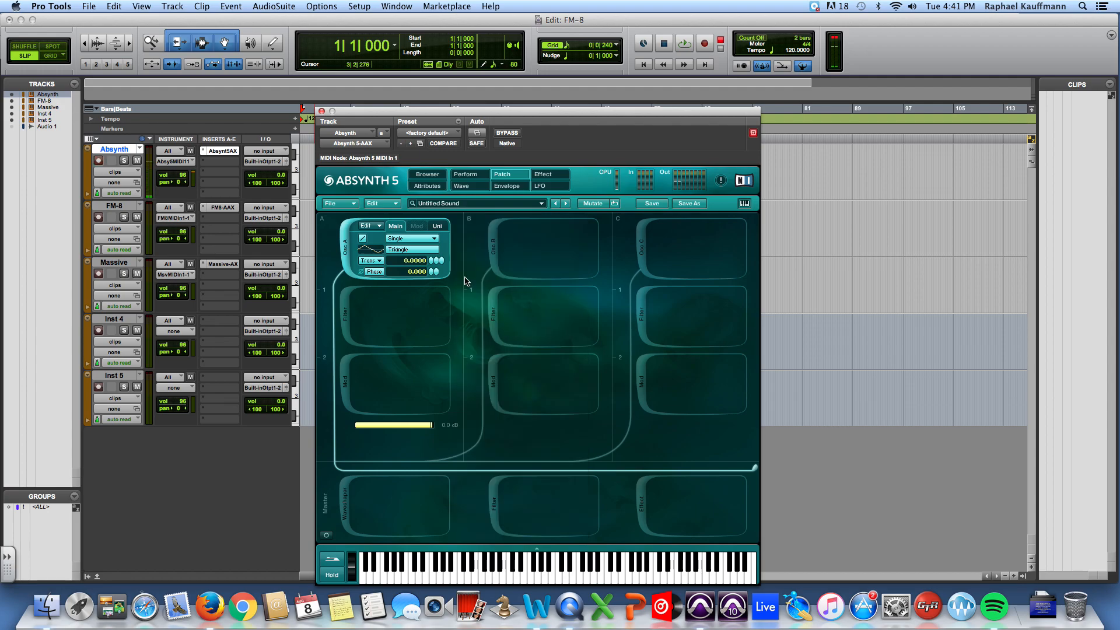
pyautogui.click(423, 249)
pyautogui.doubleClick(471, 292)
# - Audition simple waves on oscillator A, from Square_real through Organ 1, Woodwind 1 and Bass 1 to Additive 2, and return it to Sine
pyautogui.click(409, 251)
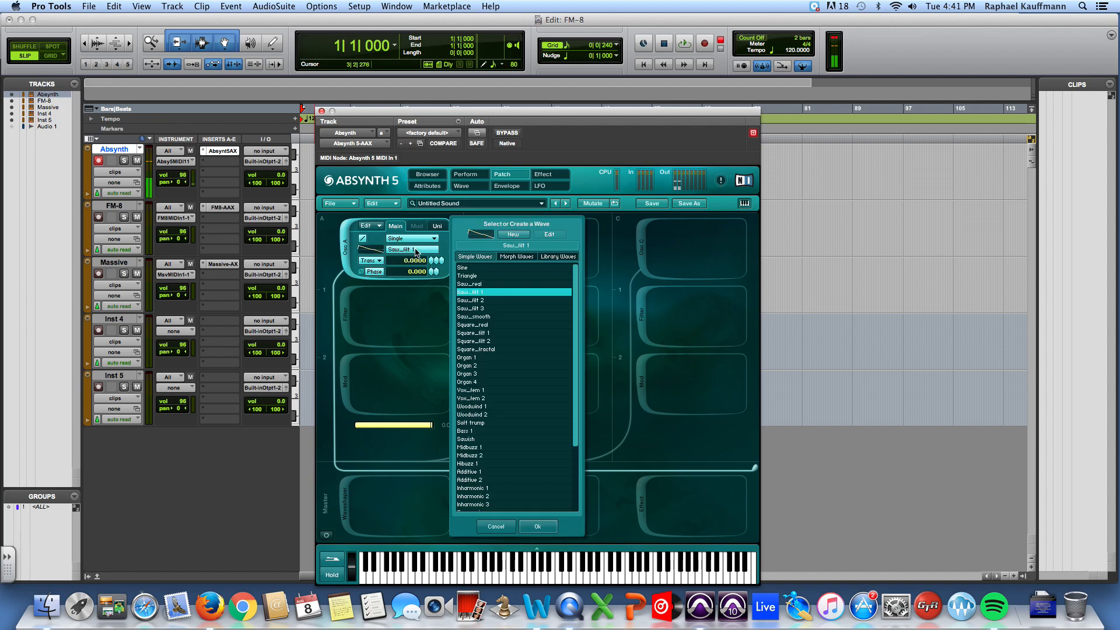
pyautogui.click(474, 325)
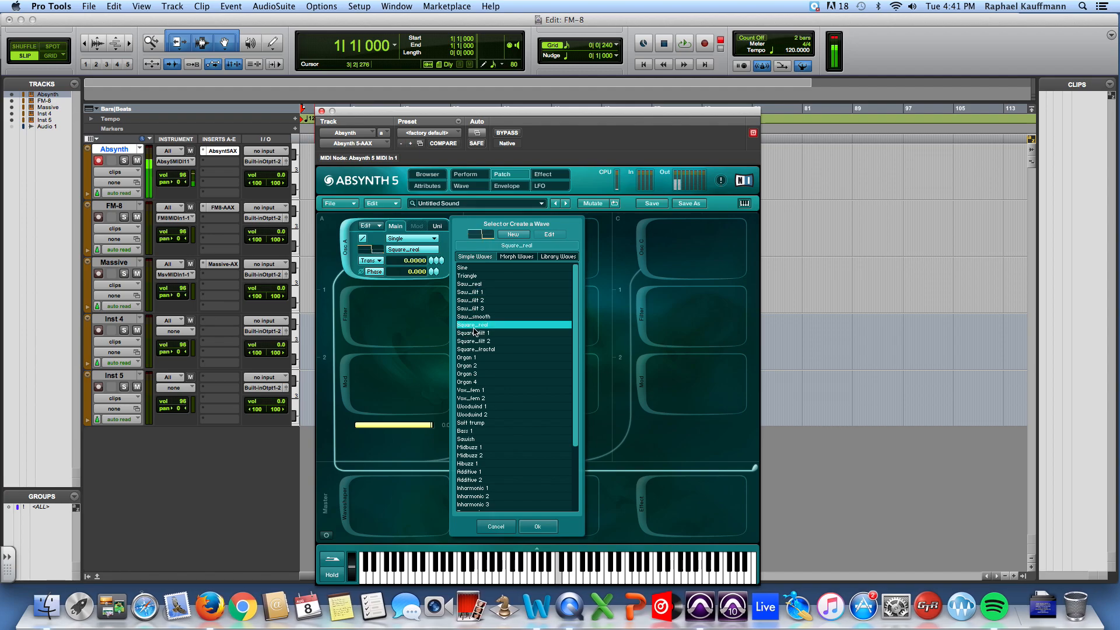
pyautogui.click(474, 334)
pyautogui.click(472, 341)
pyautogui.click(471, 357)
pyautogui.click(470, 366)
pyautogui.click(472, 399)
pyautogui.click(470, 406)
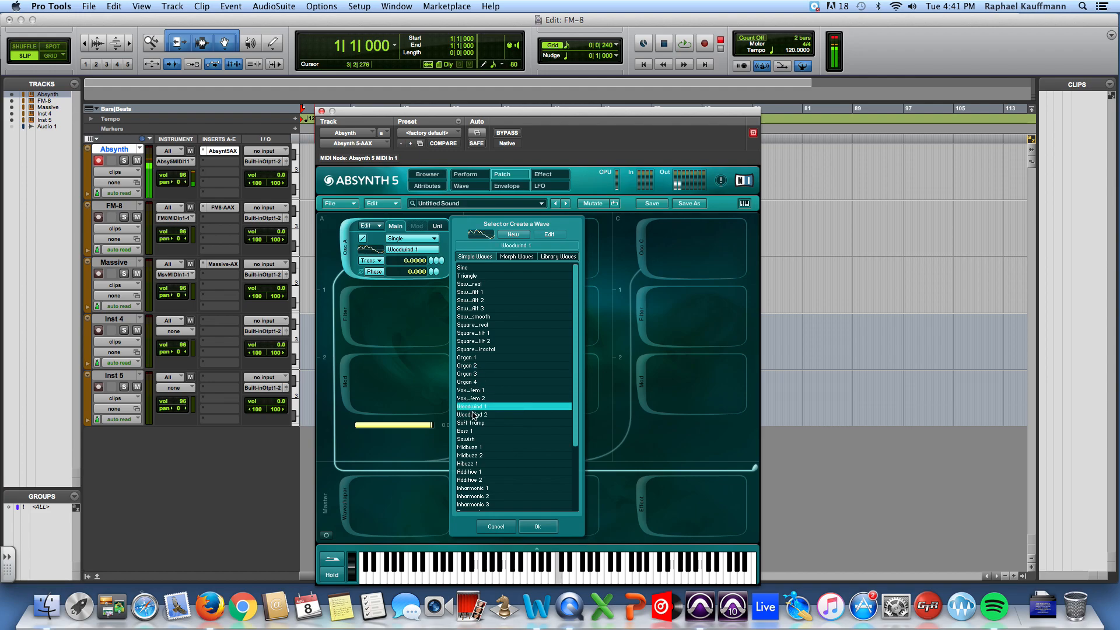
pyautogui.click(470, 431)
pyautogui.click(471, 447)
pyautogui.click(472, 480)
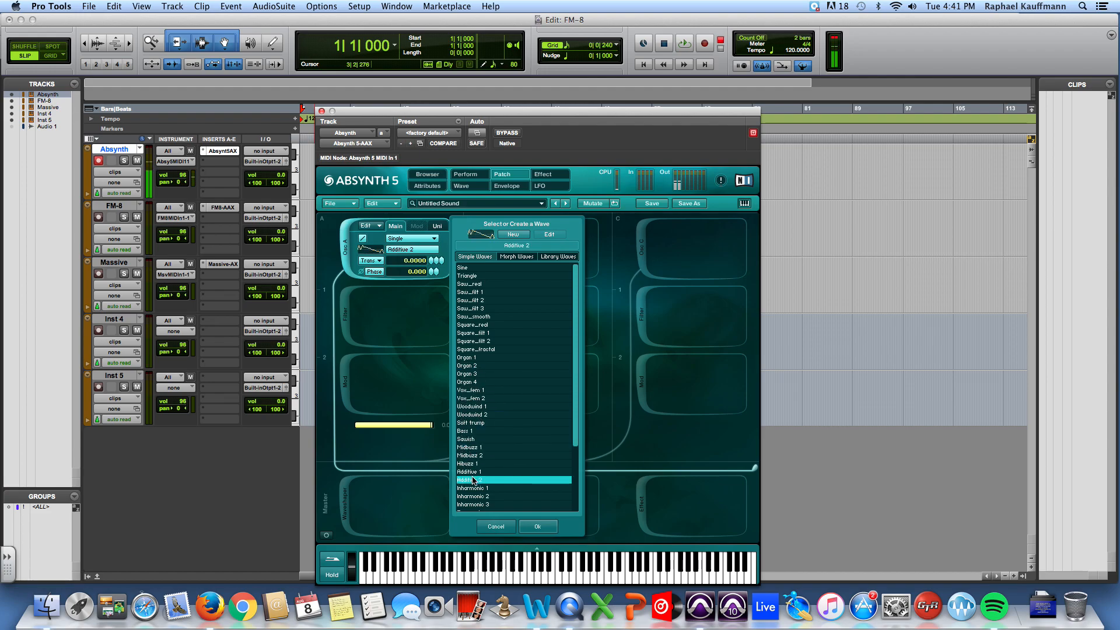
pyautogui.click(473, 269)
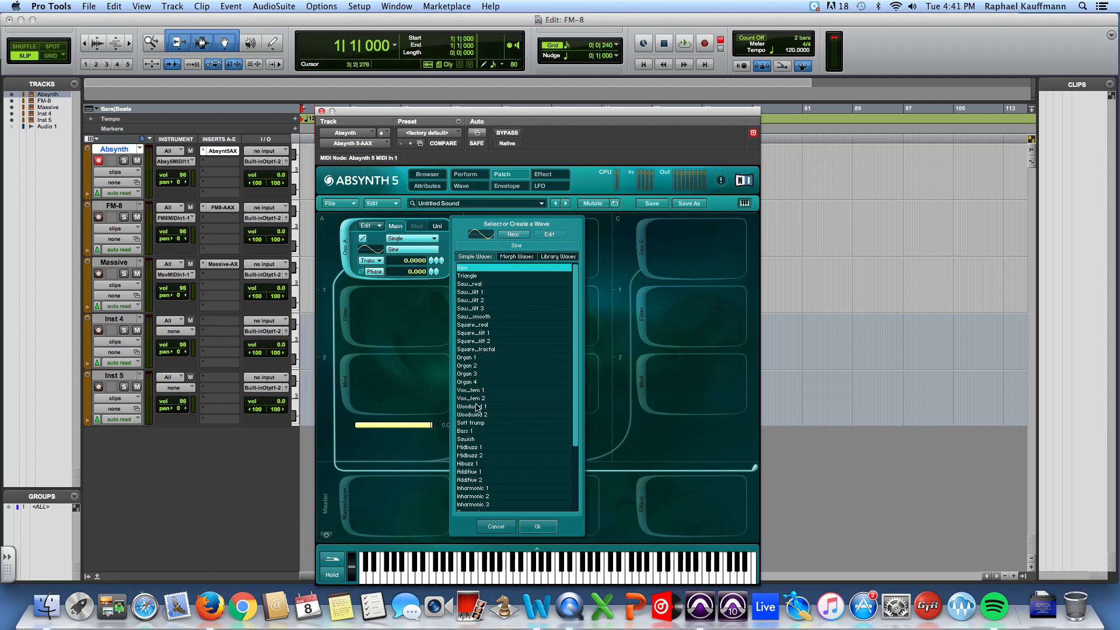
# - Audition the morph waves Vocal B, Analog 1, Analog 6, Hybrid4 and Additive 1 on oscillator A
pyautogui.scroll(-4, 488, 412)
pyautogui.scroll(4, 490, 412)
pyautogui.click(515, 257)
pyautogui.click(470, 284)
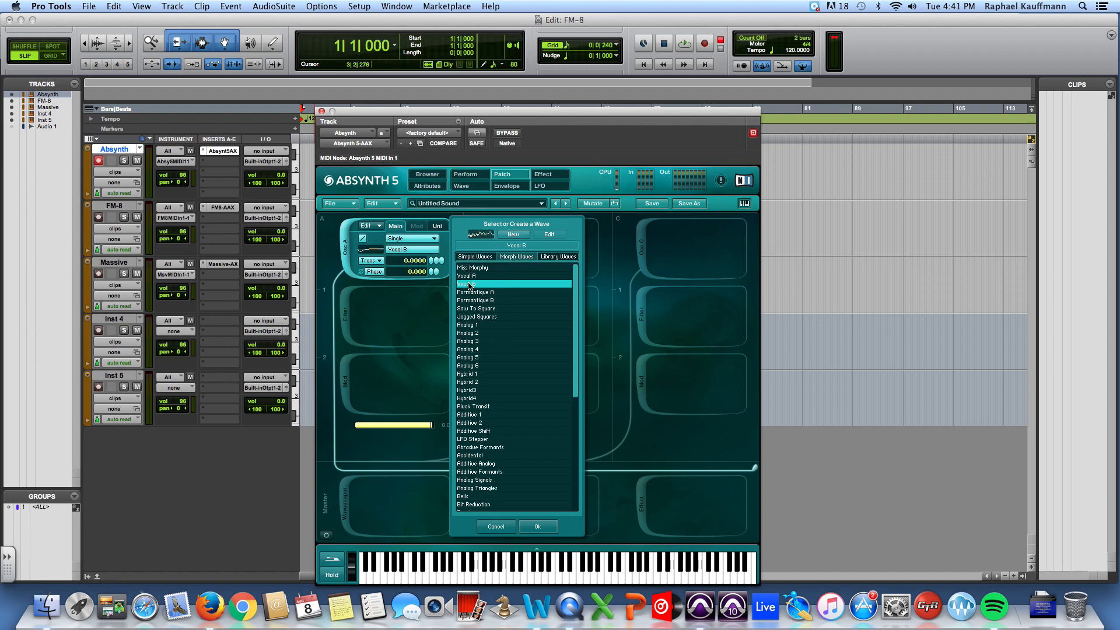
pyautogui.click(469, 326)
pyautogui.click(469, 365)
pyautogui.click(472, 398)
pyautogui.click(476, 416)
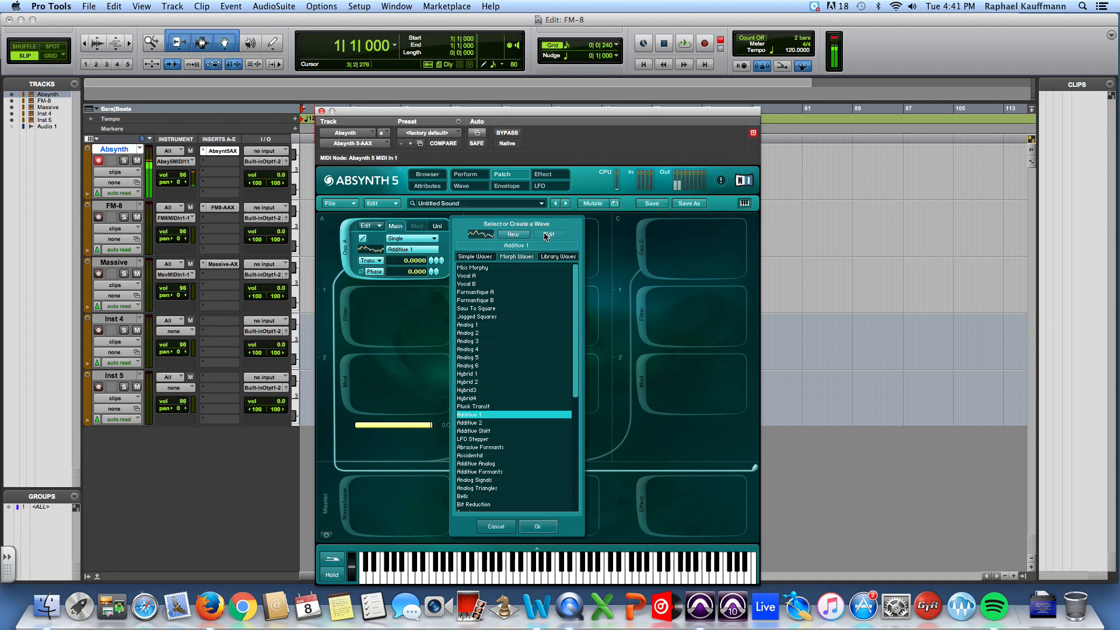
# - Audition the library waves Hard Buzz, Impulse, Metal Formant, Muted and Very Square on oscillator A, and set it back to the Sine simple wave
pyautogui.click(546, 258)
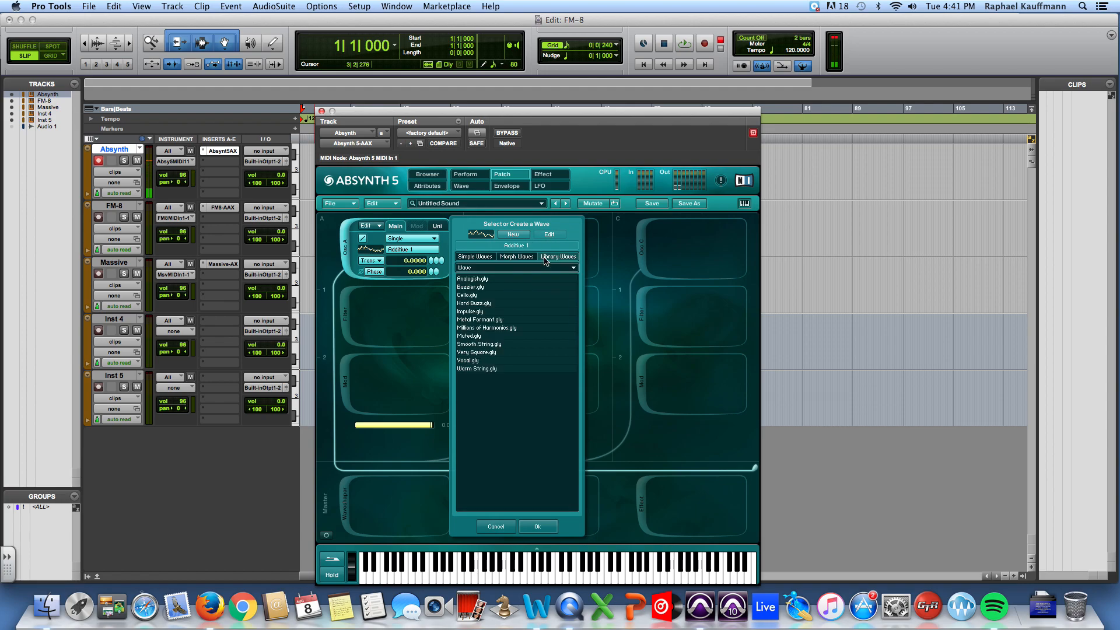
pyautogui.click(480, 303)
pyautogui.click(471, 311)
pyautogui.click(472, 320)
pyautogui.click(472, 336)
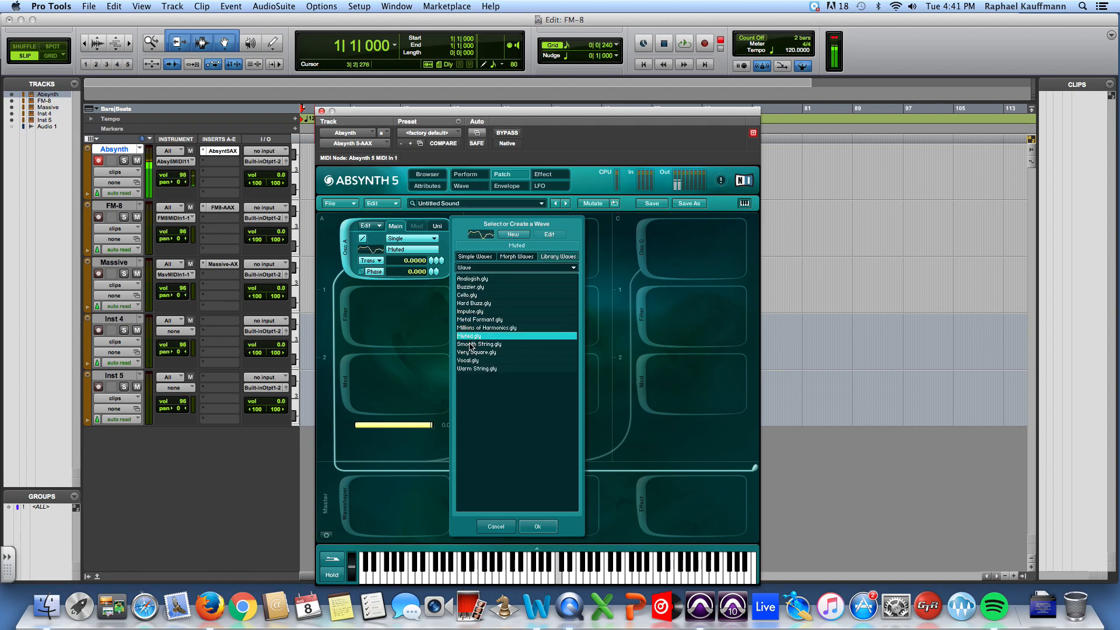
pyautogui.click(471, 353)
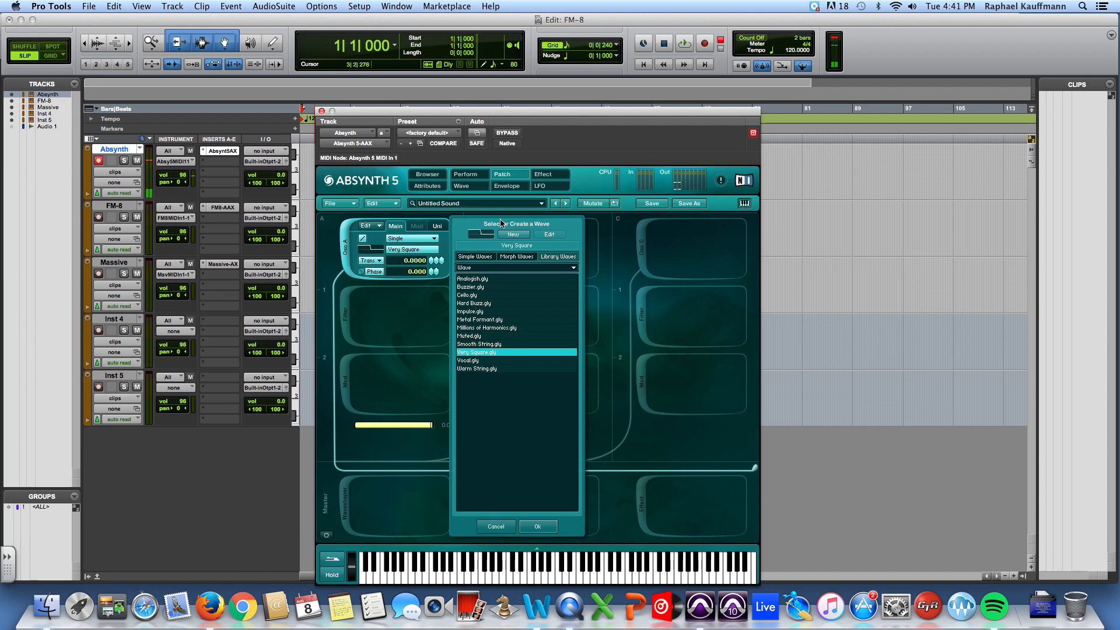
pyautogui.click(472, 258)
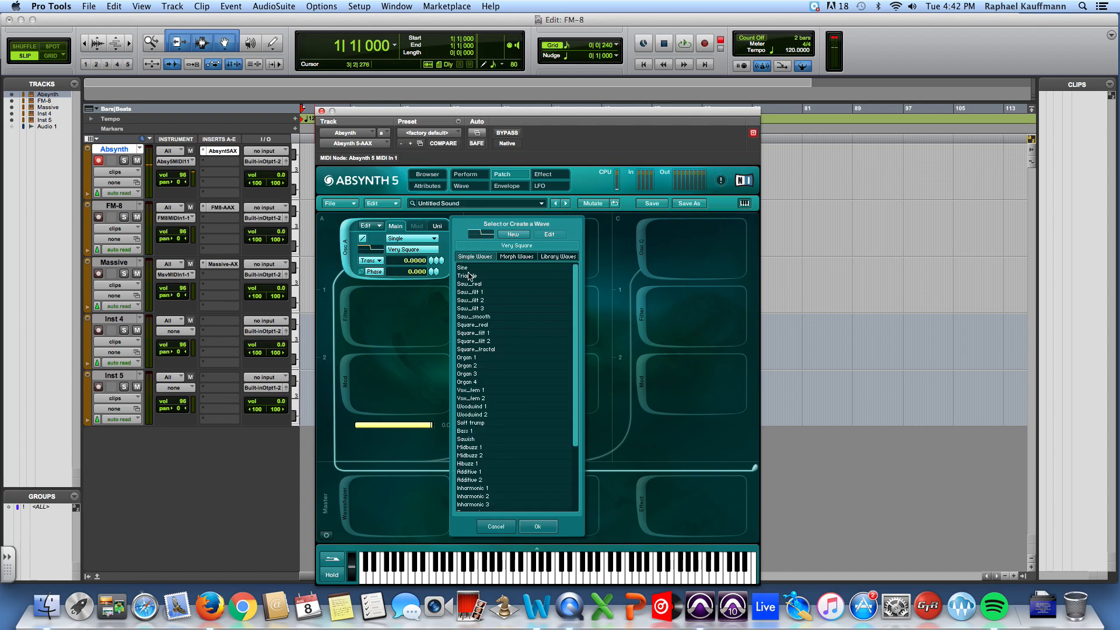
pyautogui.click(472, 268)
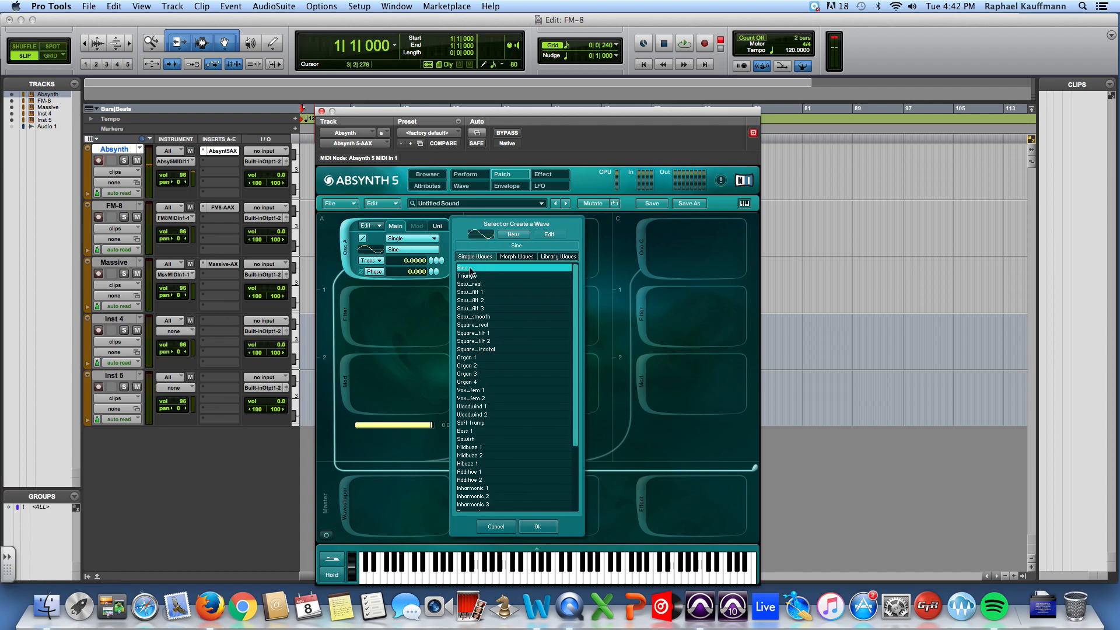
# - Confirm the Sine wave for oscillator A, and enable oscillator B with its transposition set to 6.0000
pyautogui.click(537, 526)
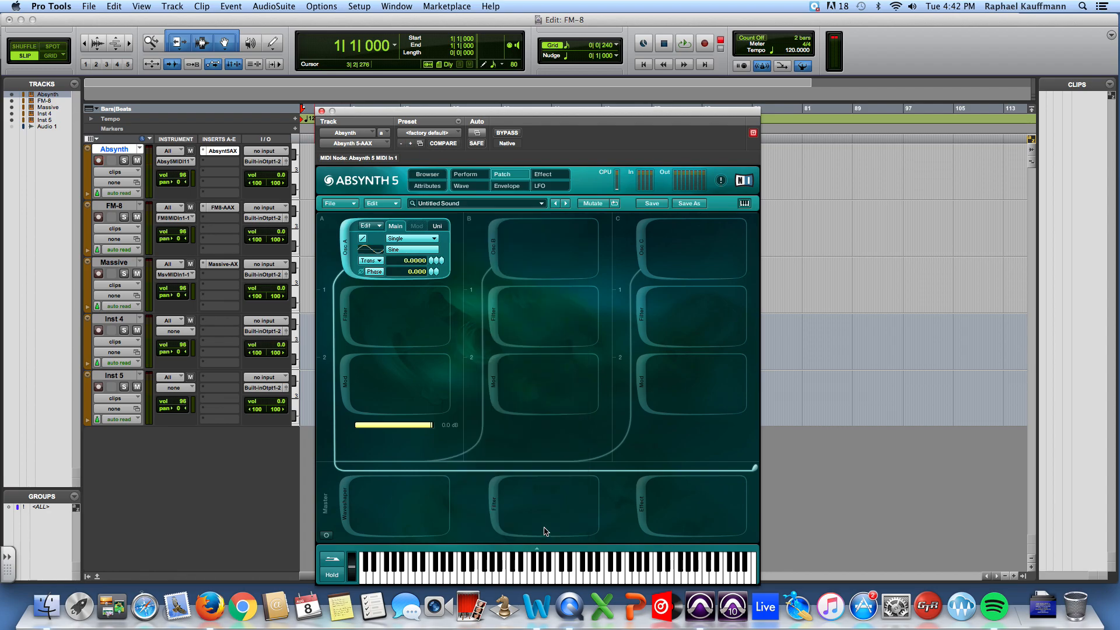
pyautogui.click(493, 251)
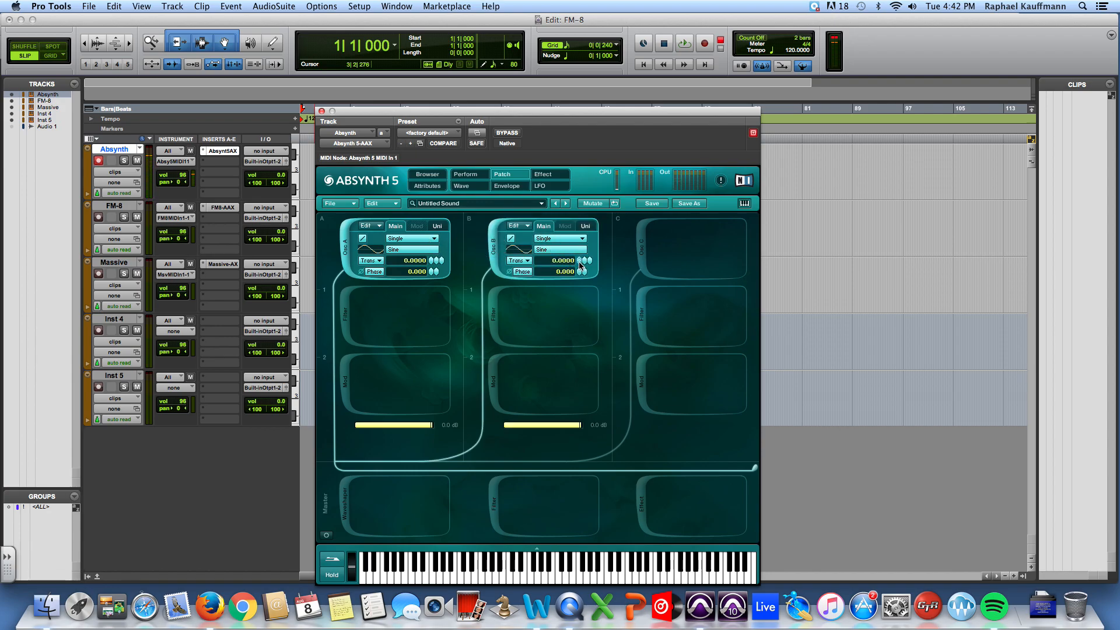
pyautogui.moveTo(580, 263); pyautogui.dragTo(580, 262)
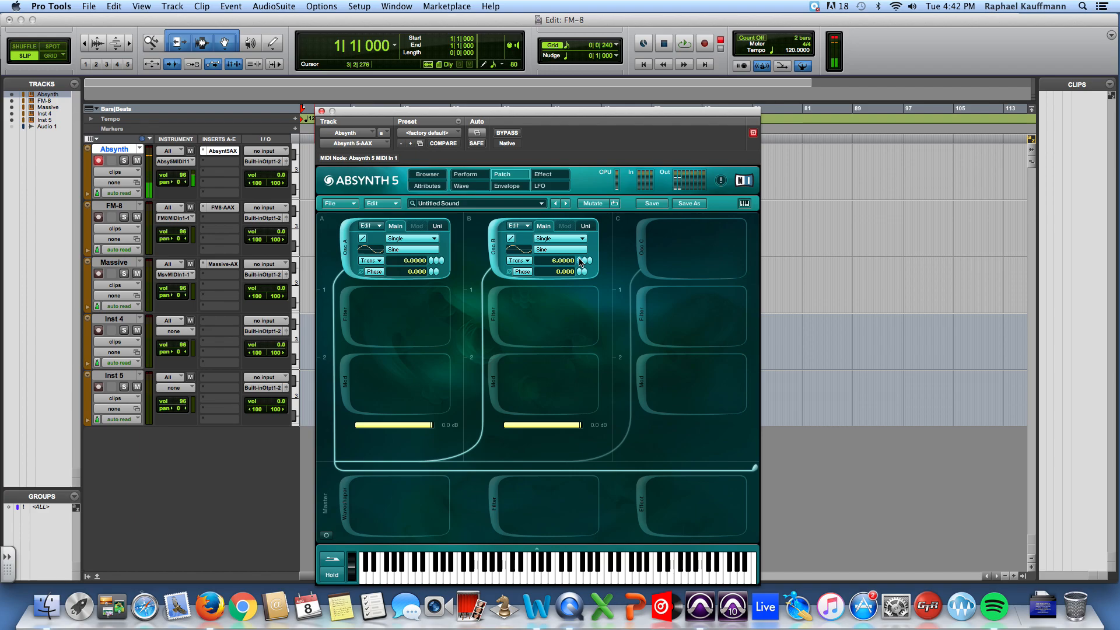
# - Enable oscillator C, set its transposition to 3.0000, and assign it the Triangle simple wave
pyautogui.click(644, 252)
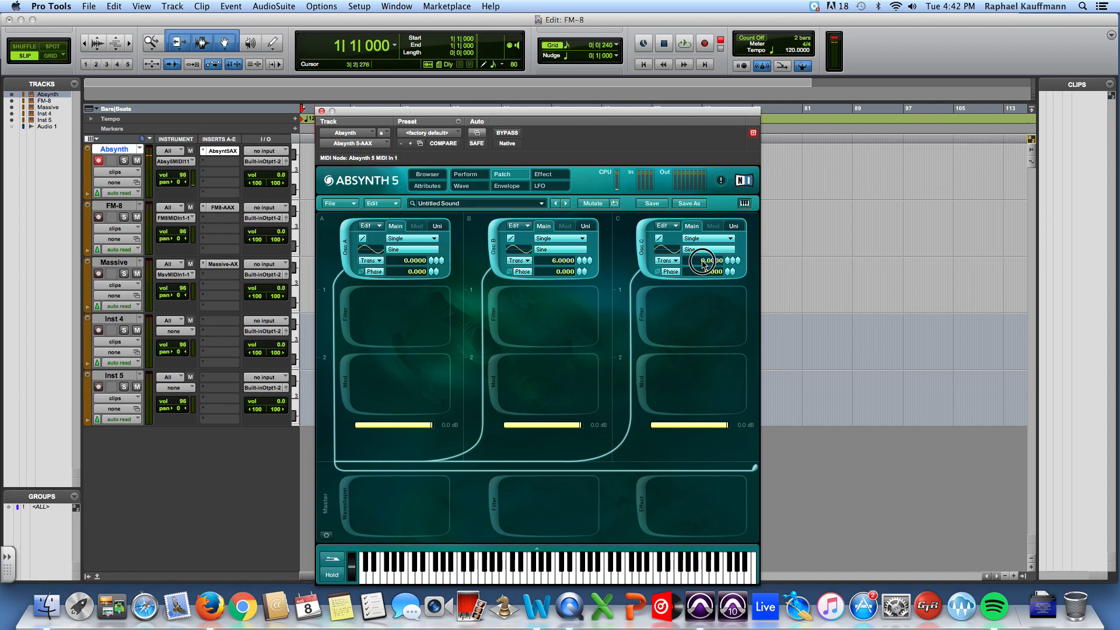
pyautogui.click(727, 261)
pyautogui.click(727, 261)
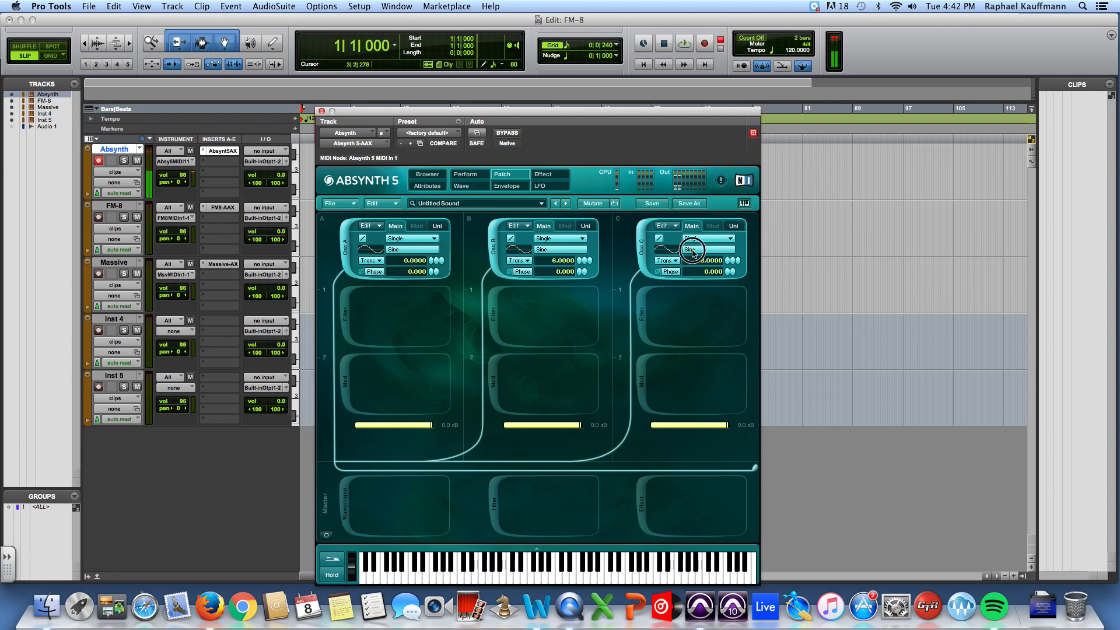
pyautogui.click(684, 251)
pyautogui.click(584, 276)
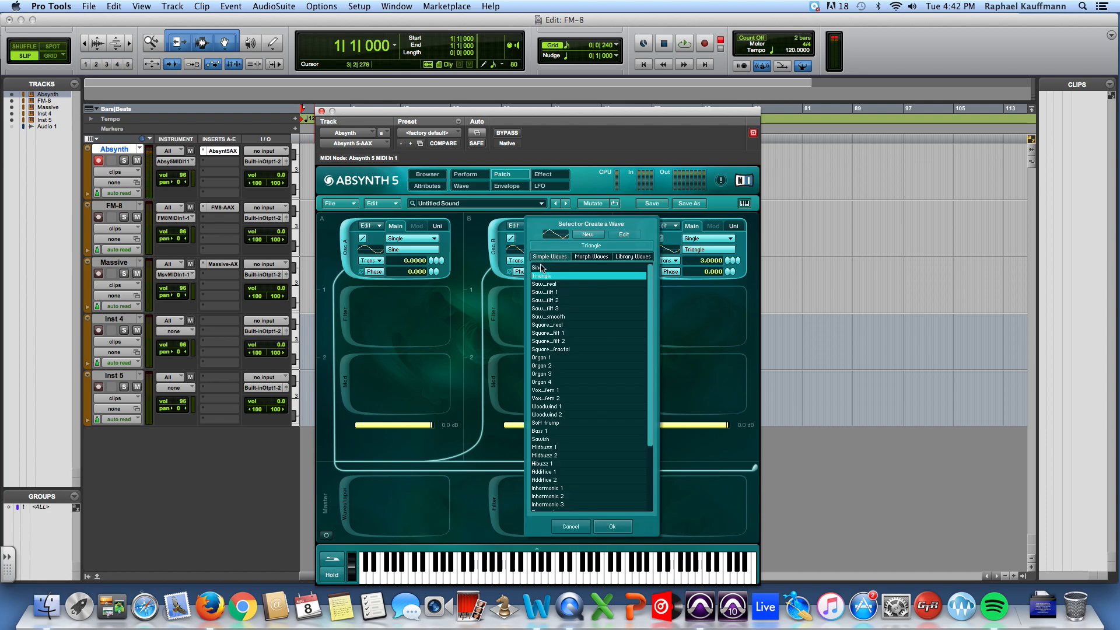
pyautogui.click(613, 527)
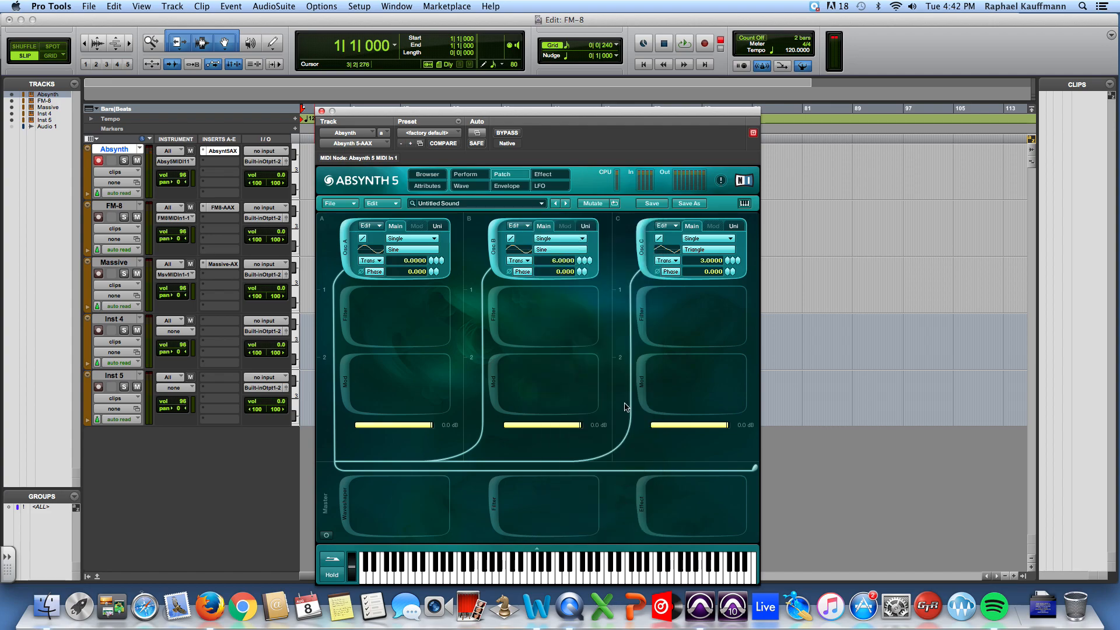
# - Assign the Saw_real simple wave to oscillator B
pyautogui.click(572, 251)
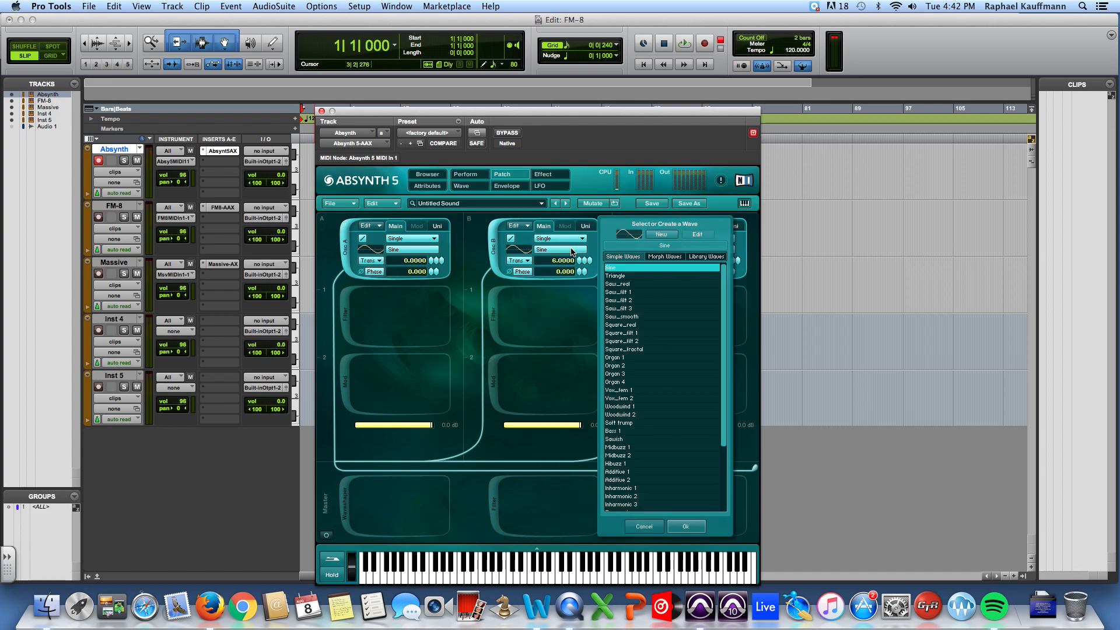
pyautogui.click(619, 284)
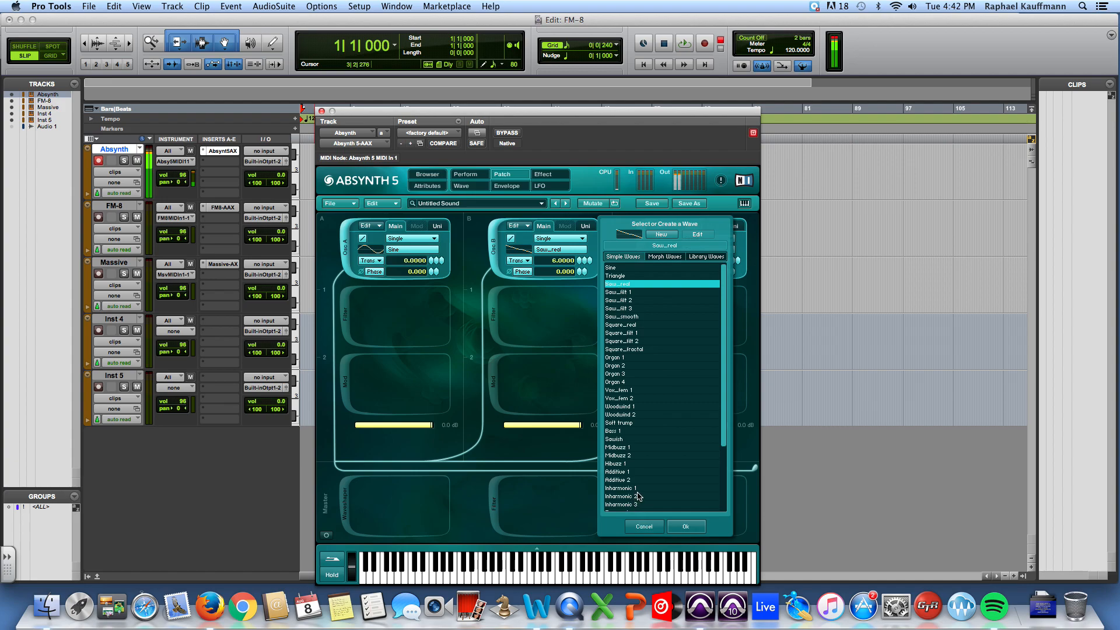
pyautogui.click(686, 527)
# - Balance the oscillator levels at about -0.8 dB for A, -12.8 dB for B and -5.3 dB for C
pyautogui.moveTo(579, 426); pyautogui.dragTo(555, 425)
pyautogui.moveTo(726, 426)
pyautogui.mouseDown()
pyautogui.moveTo(665, 425)
pyautogui.moveTo(705, 425)
pyautogui.mouseUp()
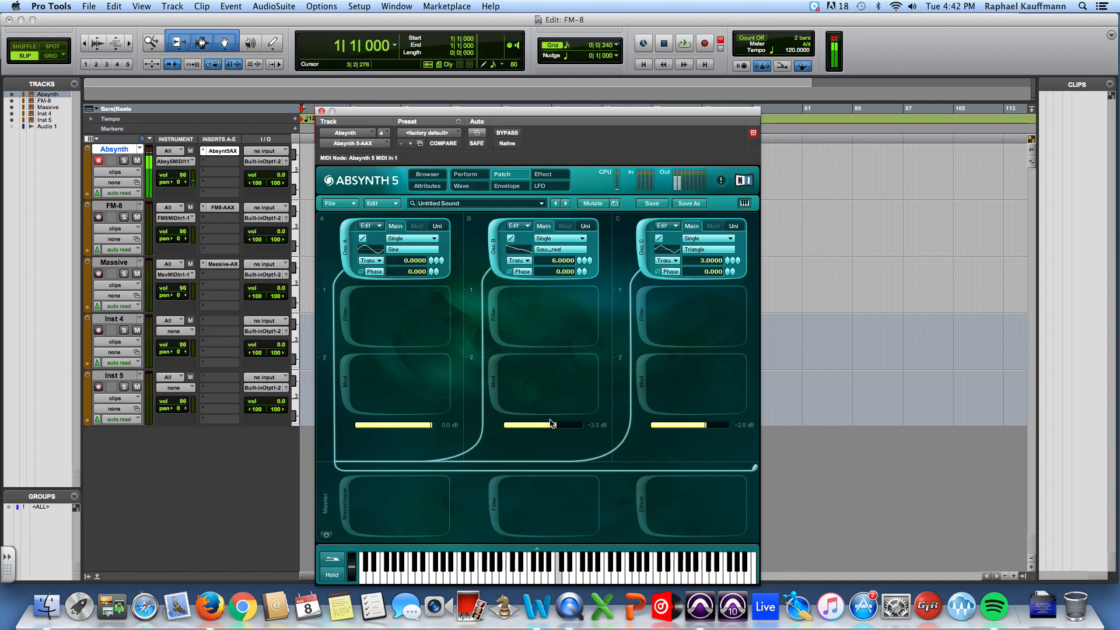
pyautogui.moveTo(433, 426); pyautogui.dragTo(415, 429)
pyautogui.moveTo(495, 429); pyautogui.dragTo(508, 426)
pyautogui.moveTo(725, 428); pyautogui.dragTo(660, 429)
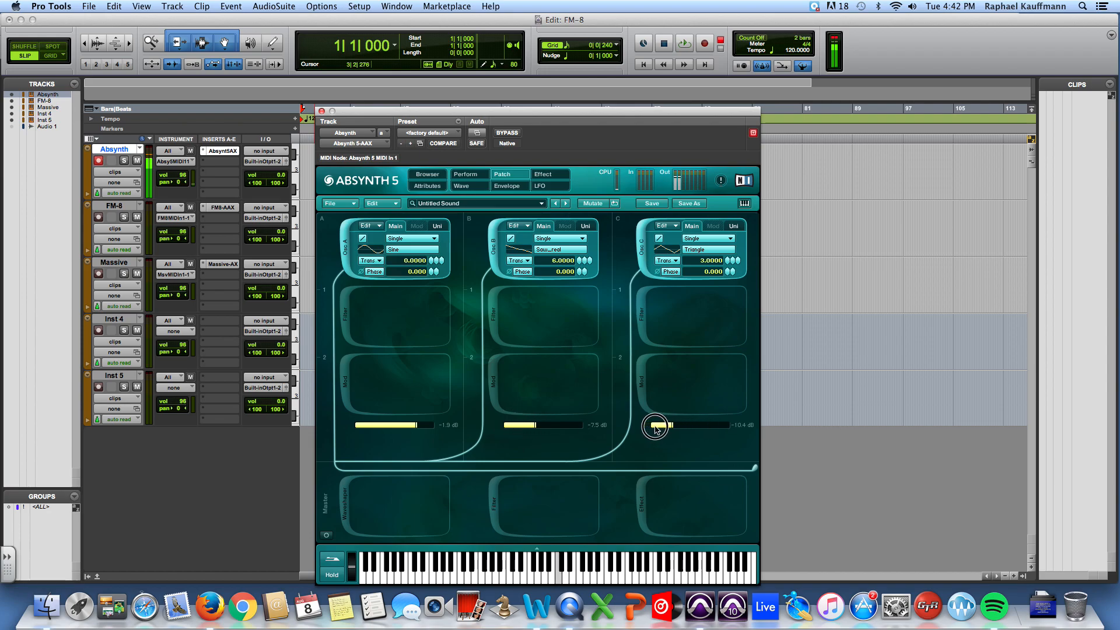
pyautogui.moveTo(531, 430); pyautogui.dragTo(521, 428)
pyautogui.moveTo(416, 427); pyautogui.dragTo(424, 427)
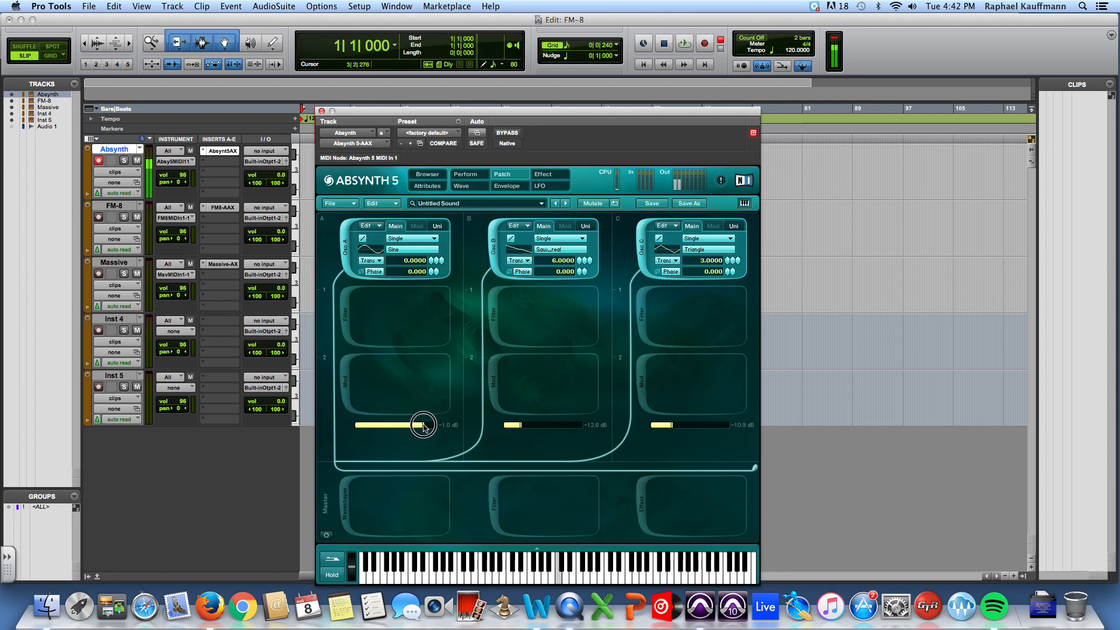
pyautogui.moveTo(671, 428); pyautogui.dragTo(692, 427)
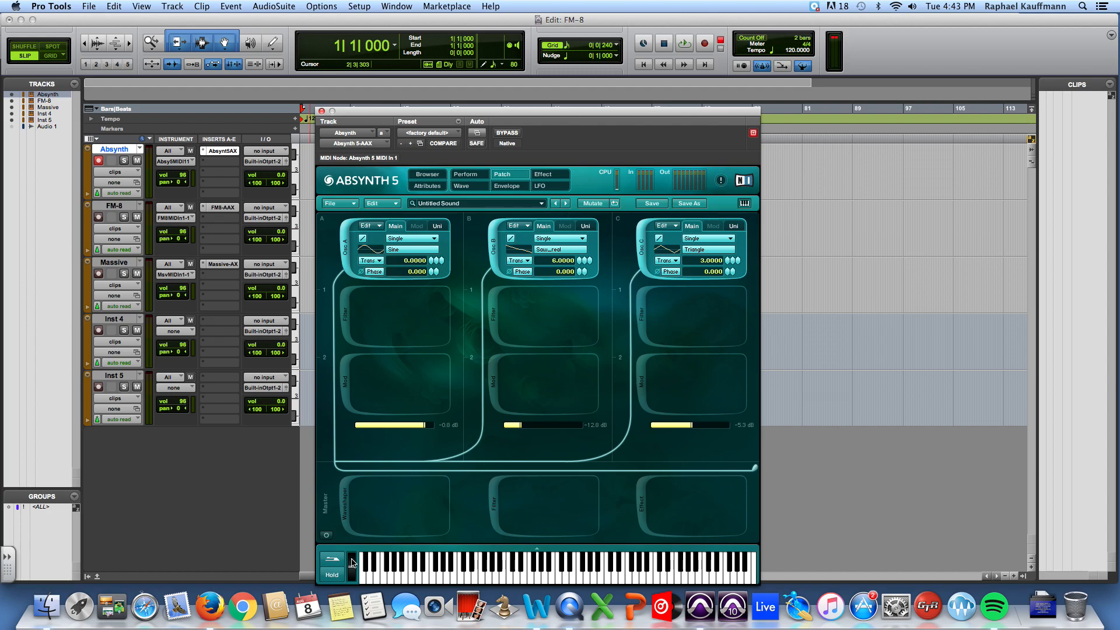
# - Switch oscillator A to Double mode and turn off oscillators B and C
pyautogui.click(410, 238)
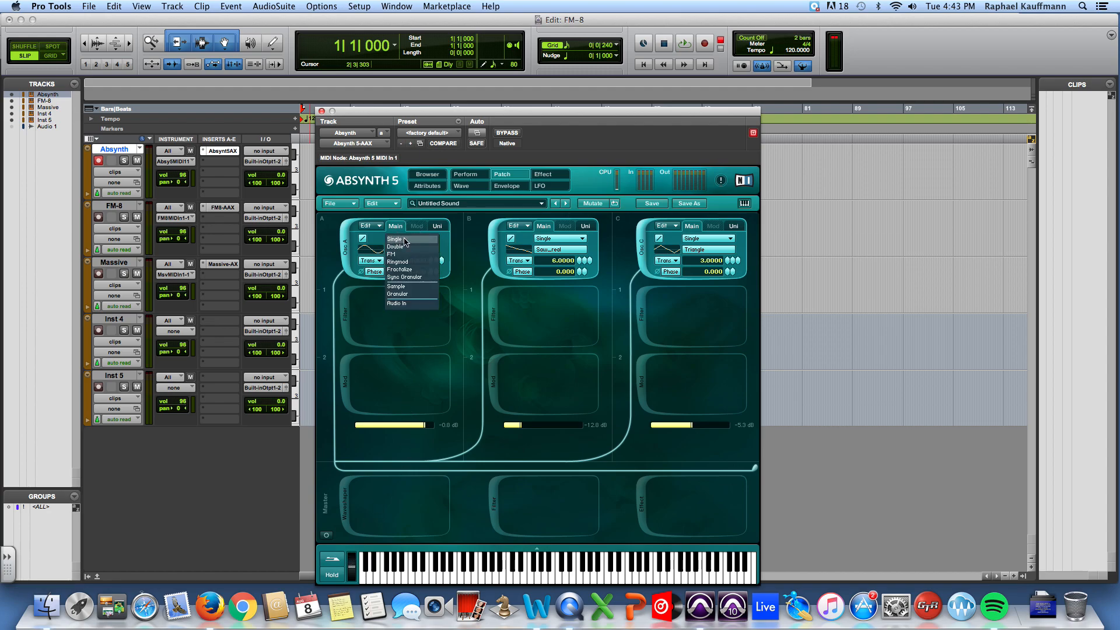
pyautogui.click(400, 246)
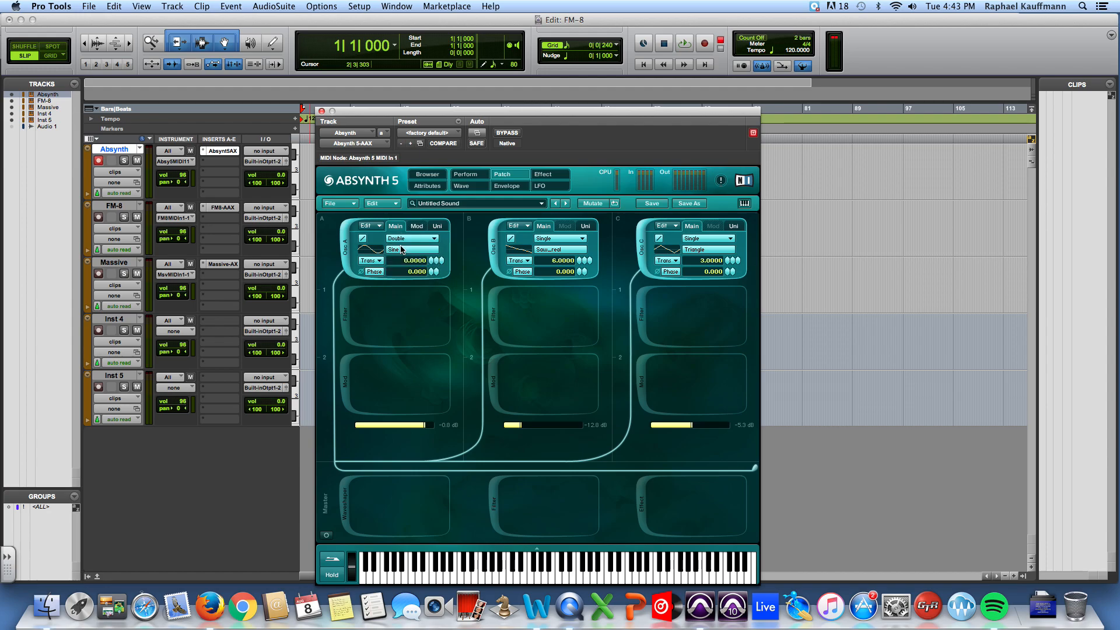
pyautogui.click(491, 250)
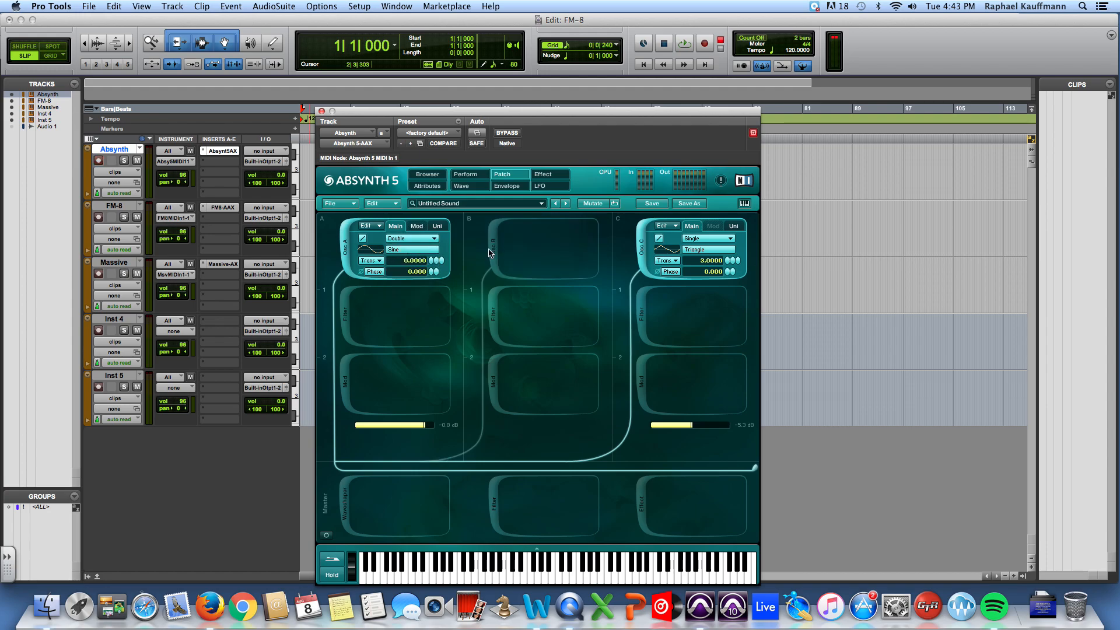
pyautogui.click(641, 244)
# - Set the transposition of oscillator A's modulating Sine wave to 13.0000, keeping transpose as its pitch mode
pyautogui.click(416, 226)
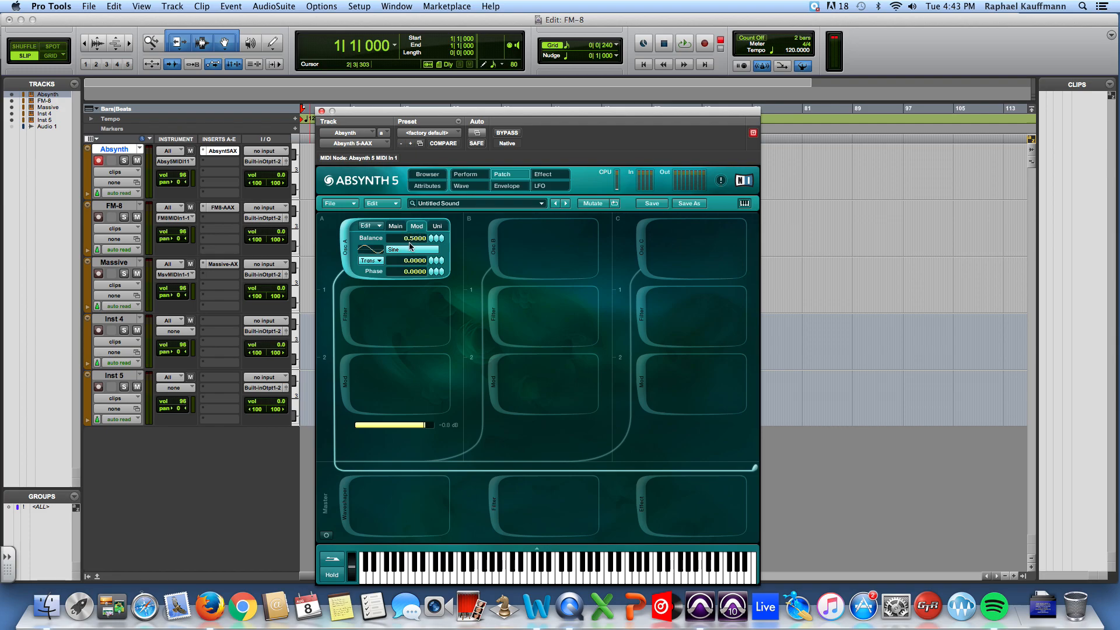
pyautogui.click(376, 261)
pyautogui.click(380, 269)
pyautogui.click(379, 261)
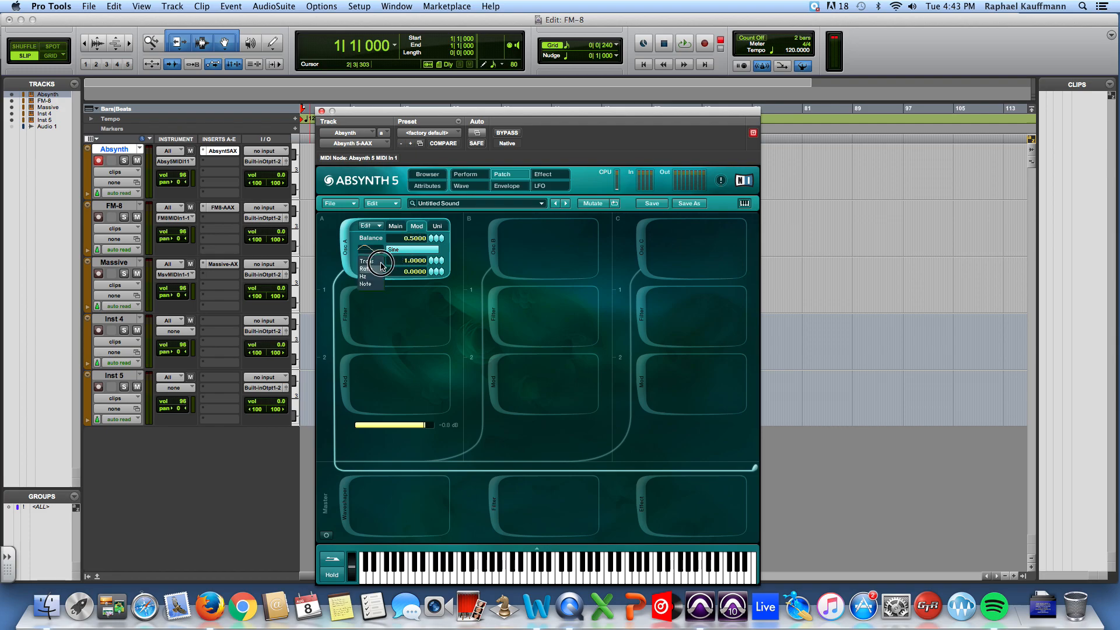
pyautogui.click(378, 261)
pyautogui.moveTo(438, 265); pyautogui.dragTo(432, 255)
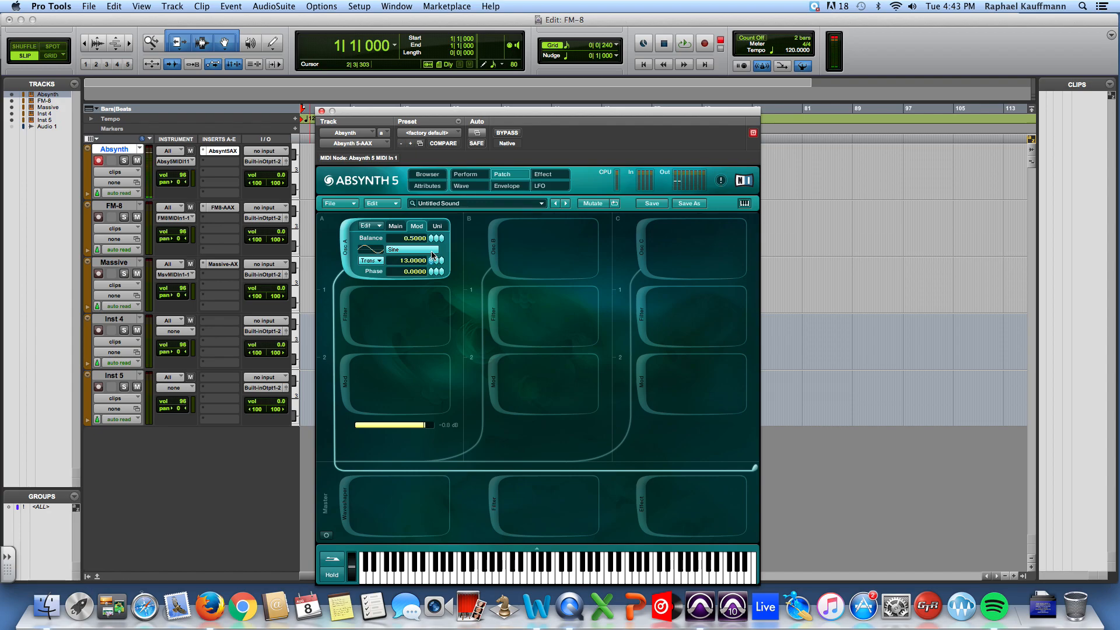
# - Turn off oscillator A and return to Absynth's sound browser
pyautogui.click(346, 251)
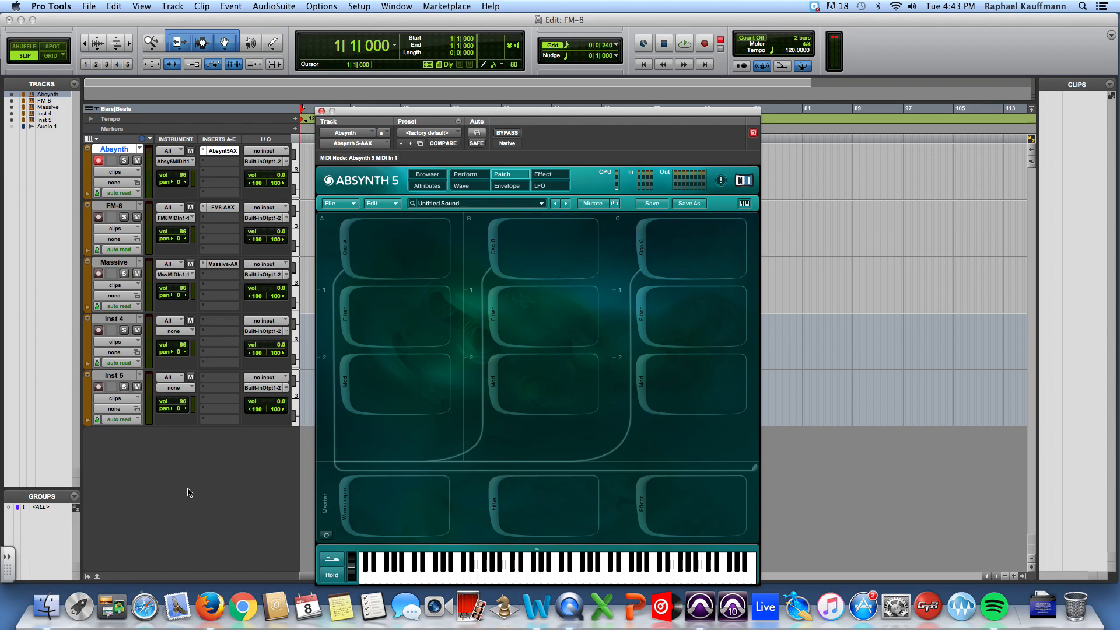
pyautogui.moveTo(113, 573); pyautogui.dragTo(154, 518)
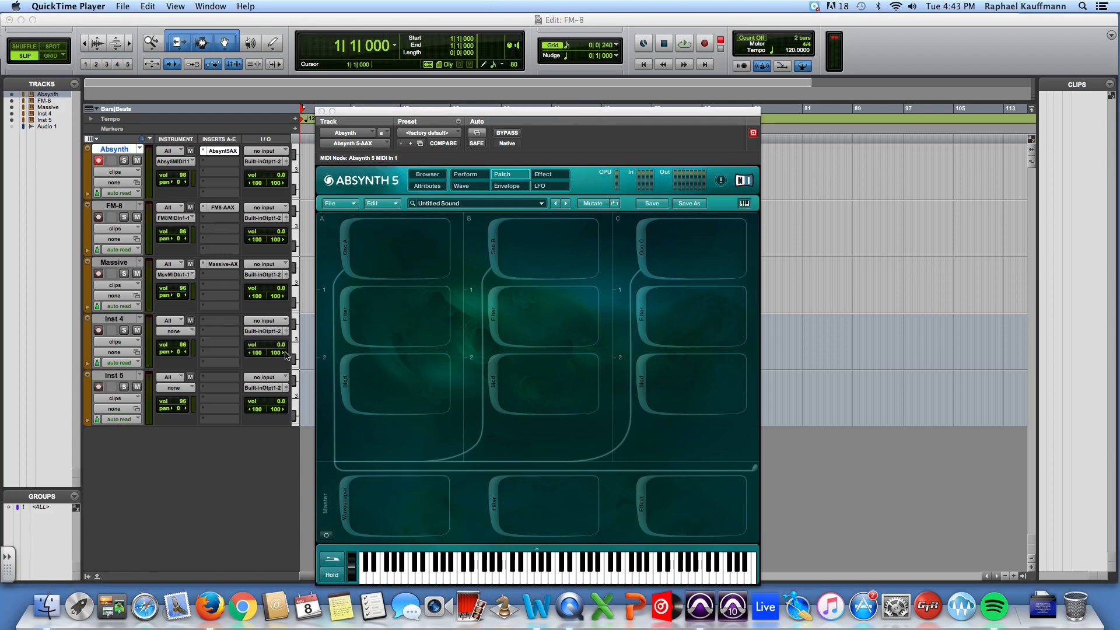
pyautogui.click(437, 175)
pyautogui.click(437, 175)
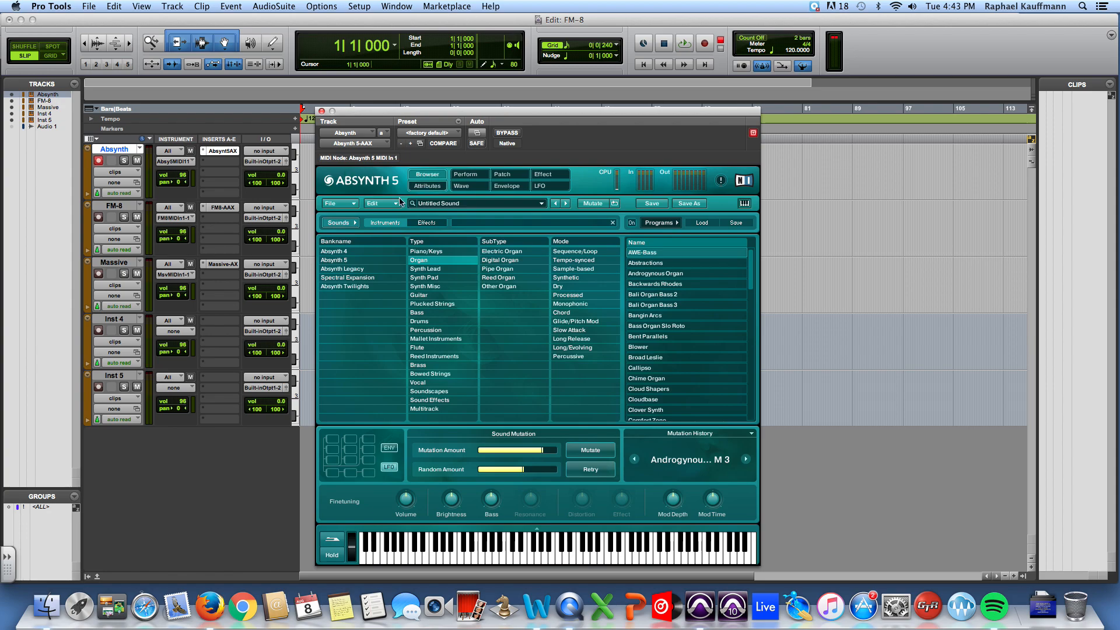